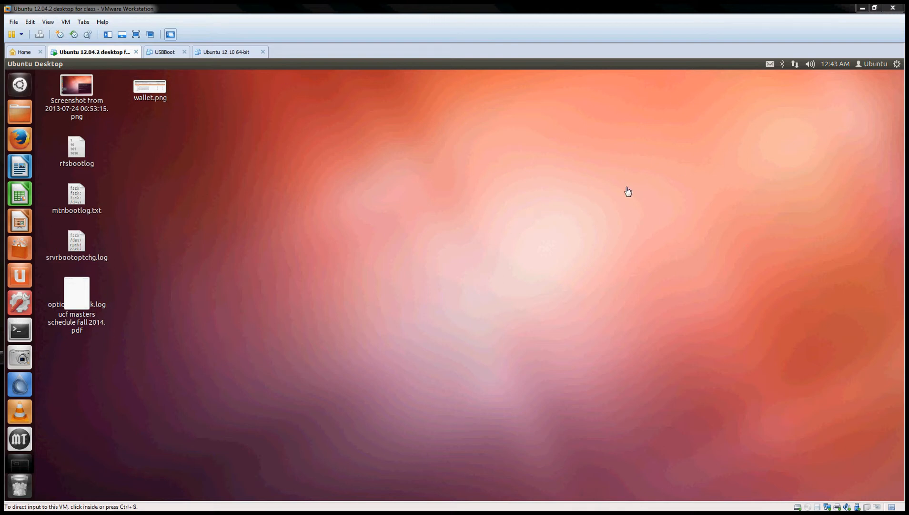
Review the desktop's system, user account, calendar, network and messaging indicator options without changing any of them.
{"action": "left_click", "coordinate": [898, 65]}
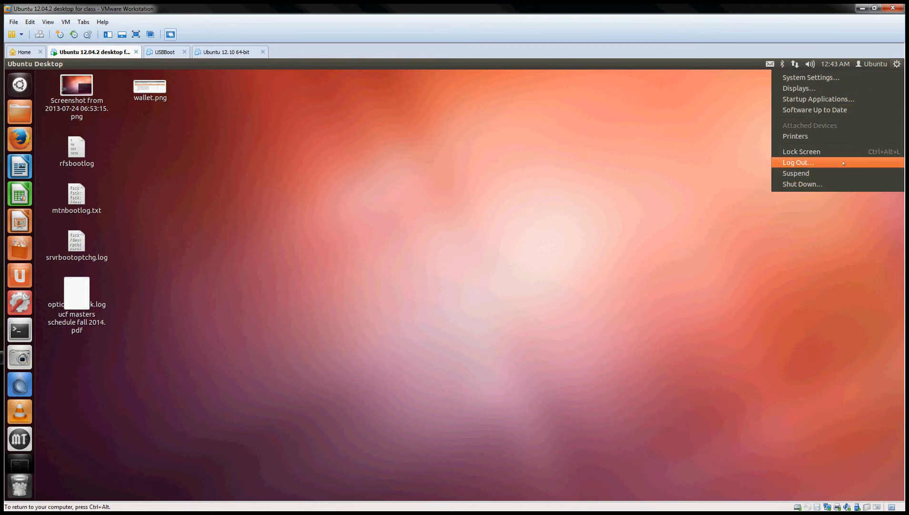
{"action": "mouse_move", "coordinate": [877, 65]}
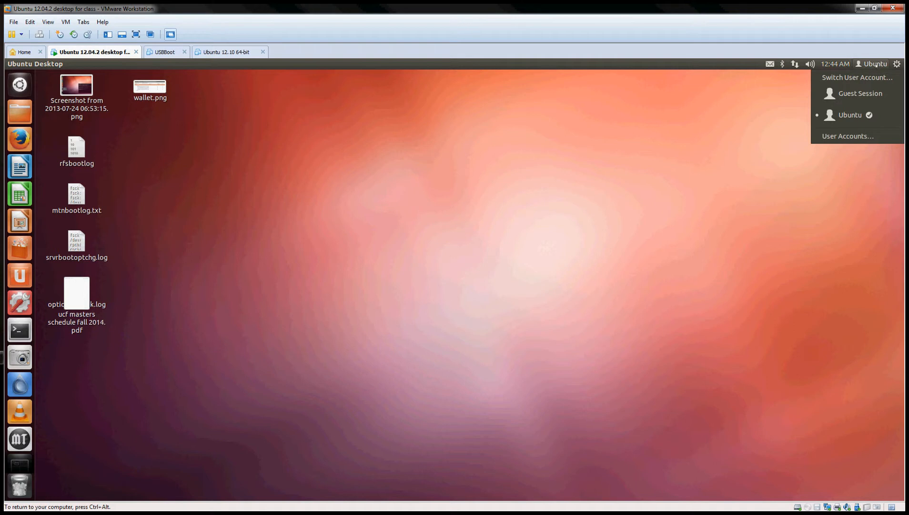
{"action": "mouse_move", "coordinate": [844, 64]}
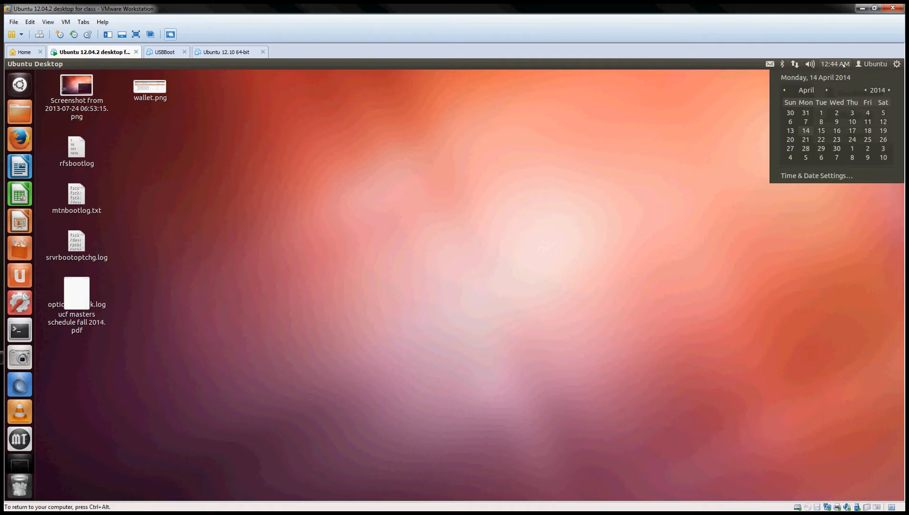
{"action": "mouse_move", "coordinate": [810, 64]}
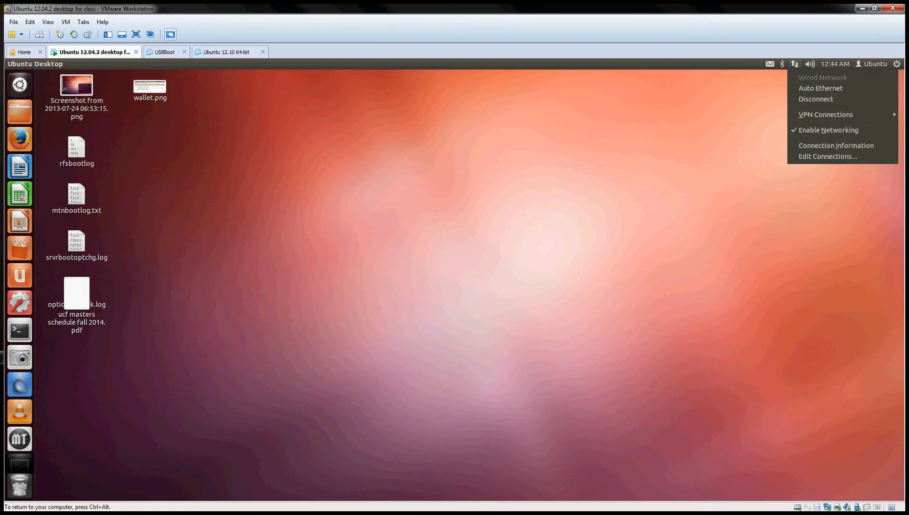
{"action": "mouse_move", "coordinate": [770, 64]}
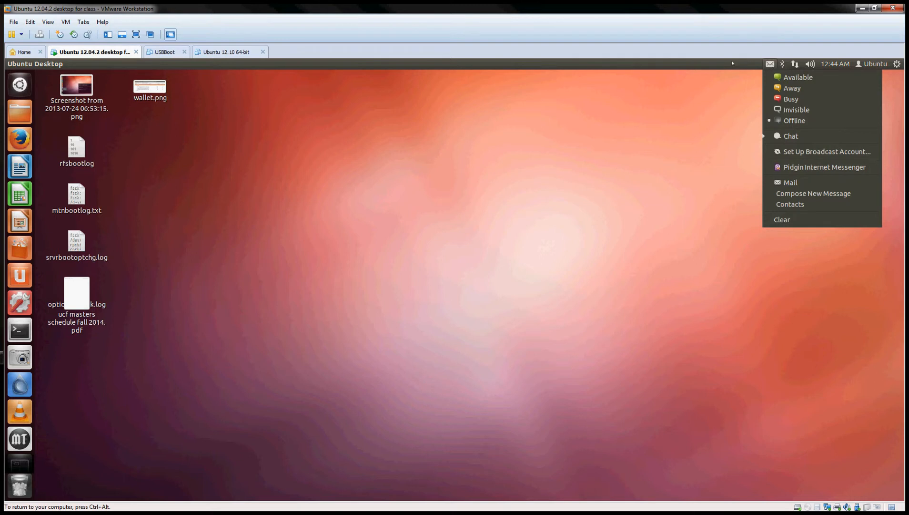
{"action": "left_click", "coordinate": [735, 98]}
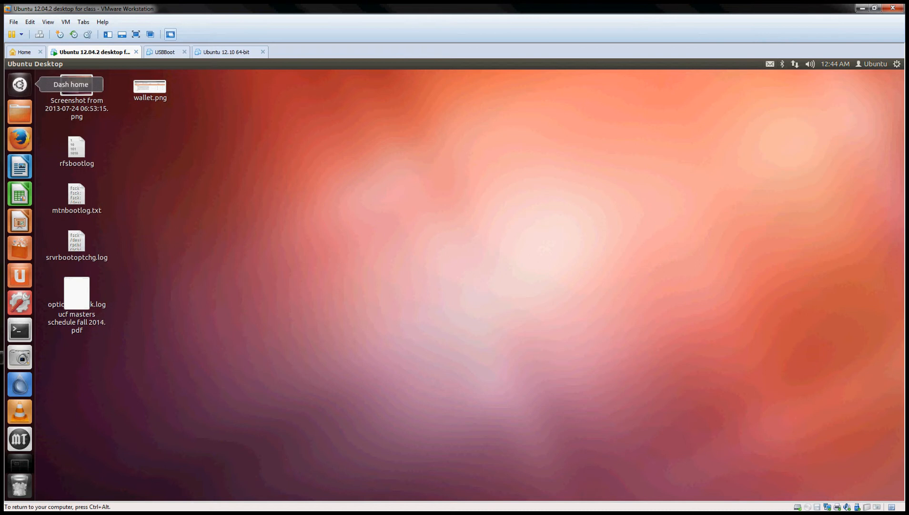
Search the Dash for "pdf", show all matching files and folders, view the application matches, and clear the search.
{"action": "left_click", "coordinate": [20, 84]}
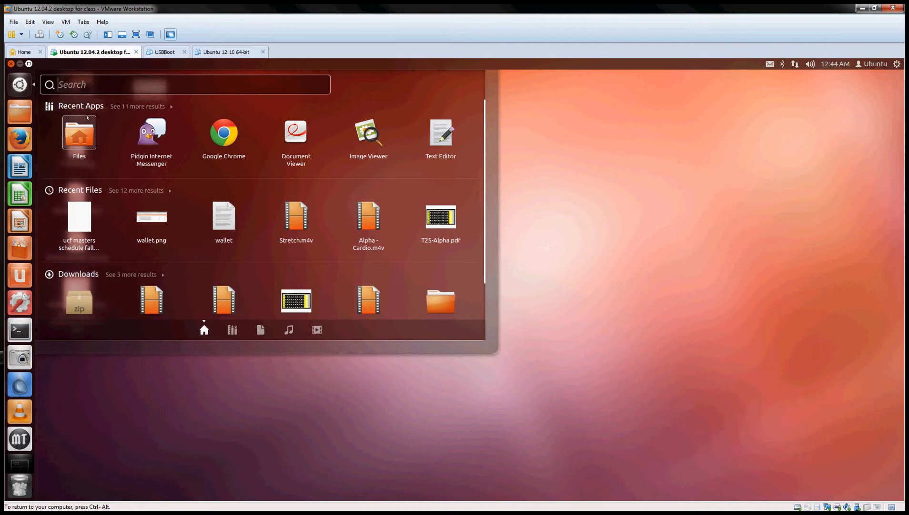
{"action": "type", "text": "pdf"}
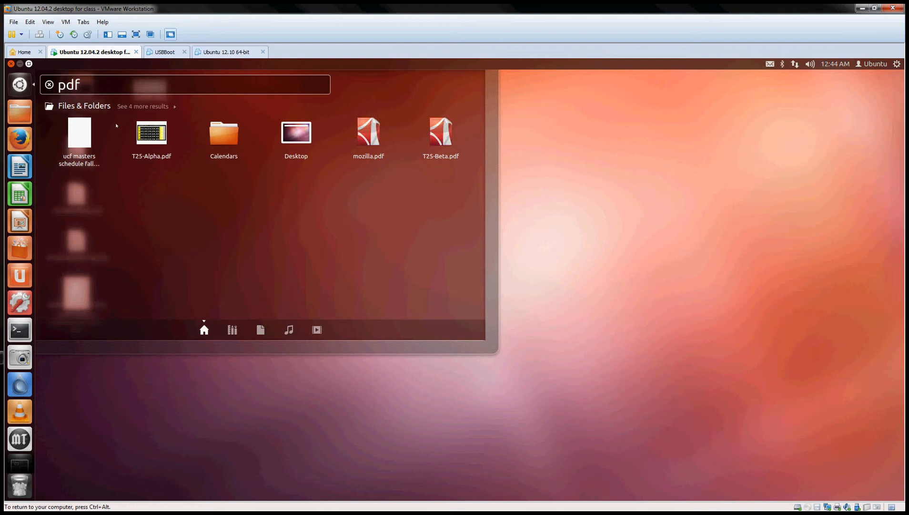
{"action": "left_click", "coordinate": [136, 107]}
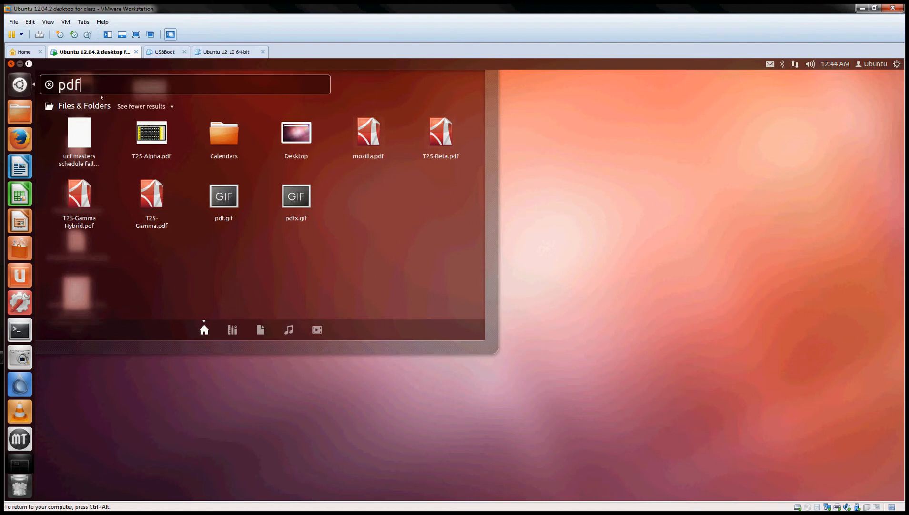
{"action": "left_click", "coordinate": [232, 330]}
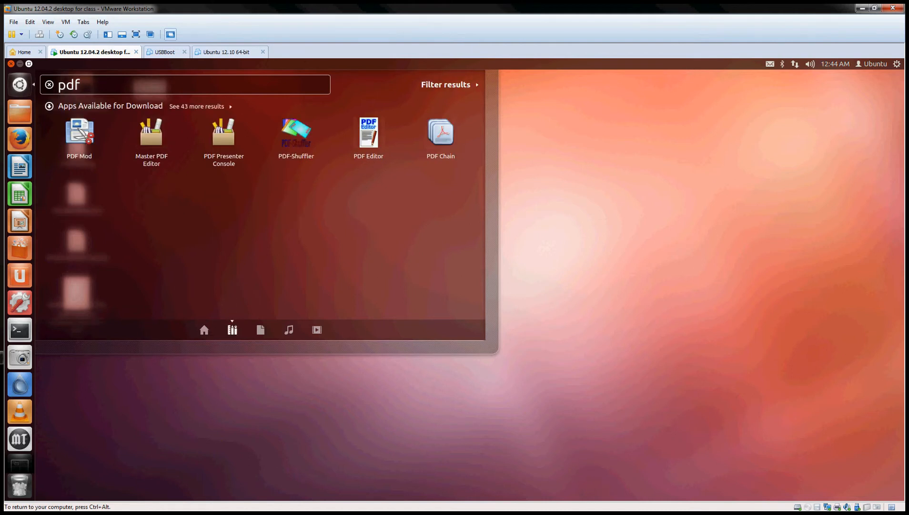
{"action": "left_click_drag", "start_coordinate": [91, 82], "coordinate": [41, 78]}
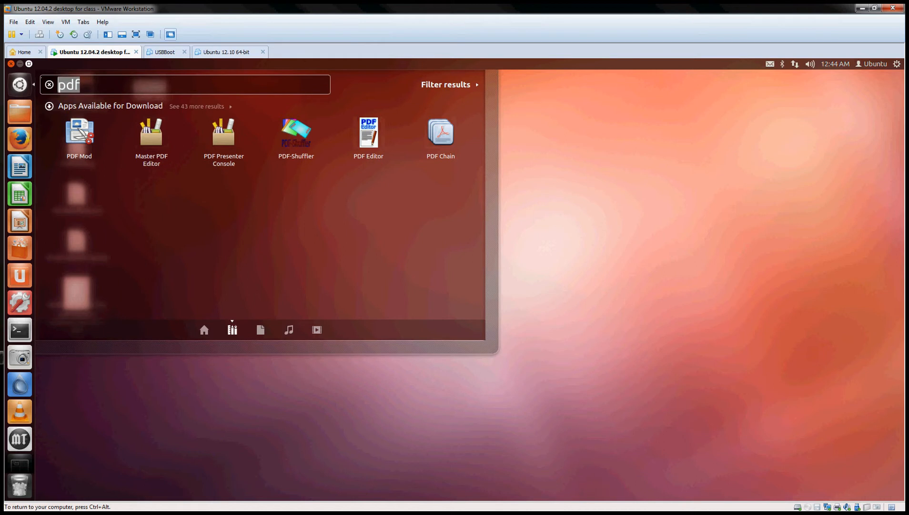
{"action": "key", "text": "BackSpace"}
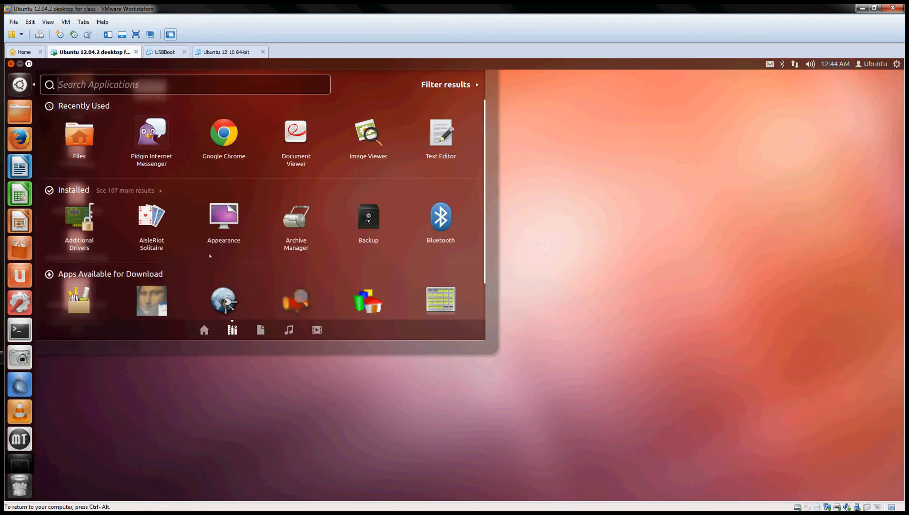
Browse the Dash categories for home, applications, files and folders, music, and videos.
{"action": "left_click", "coordinate": [261, 329]}
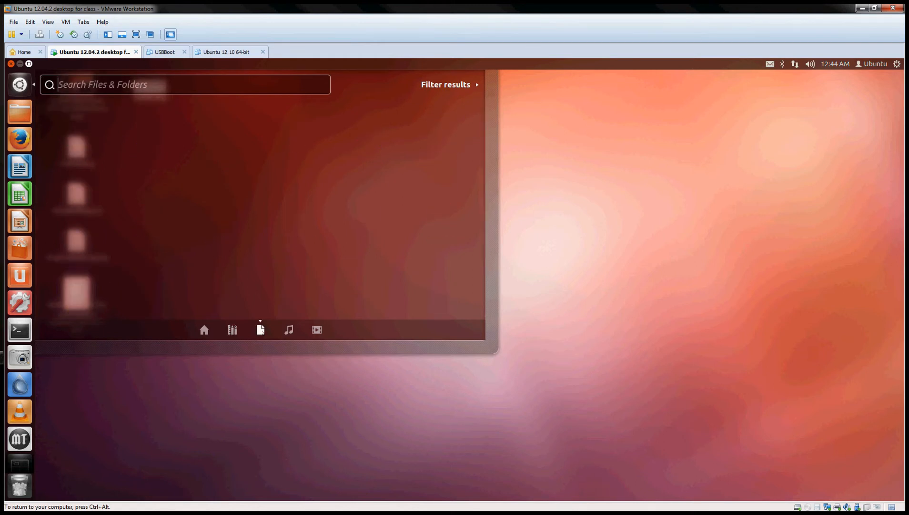
{"action": "left_click", "coordinate": [204, 330]}
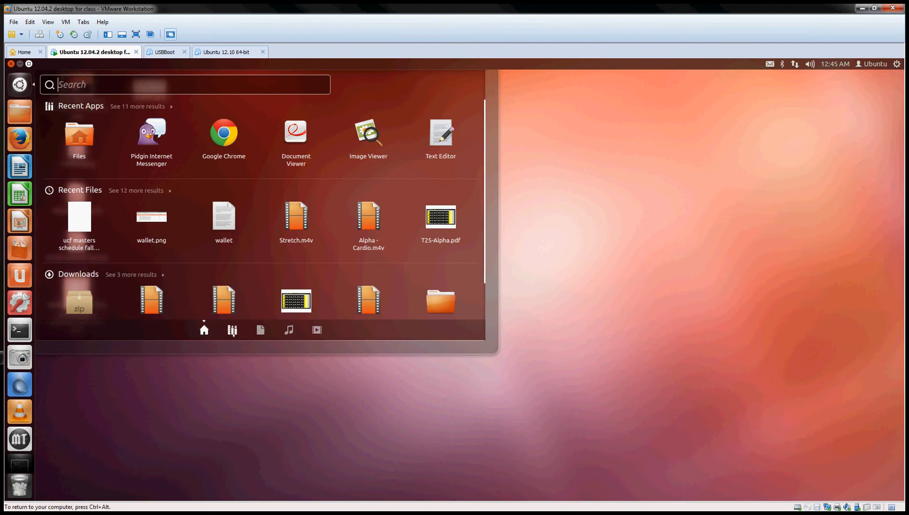
{"action": "left_click", "coordinate": [233, 330]}
{"action": "left_click", "coordinate": [261, 331]}
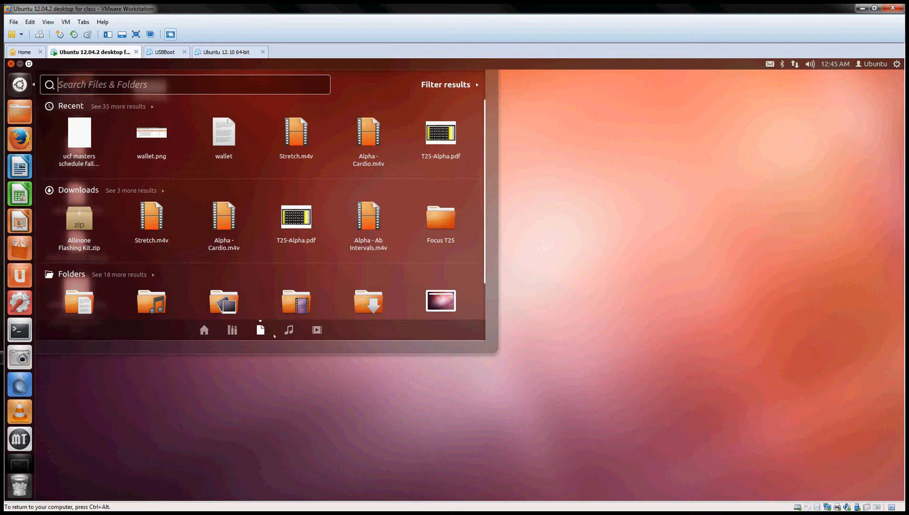
{"action": "left_click", "coordinate": [289, 333]}
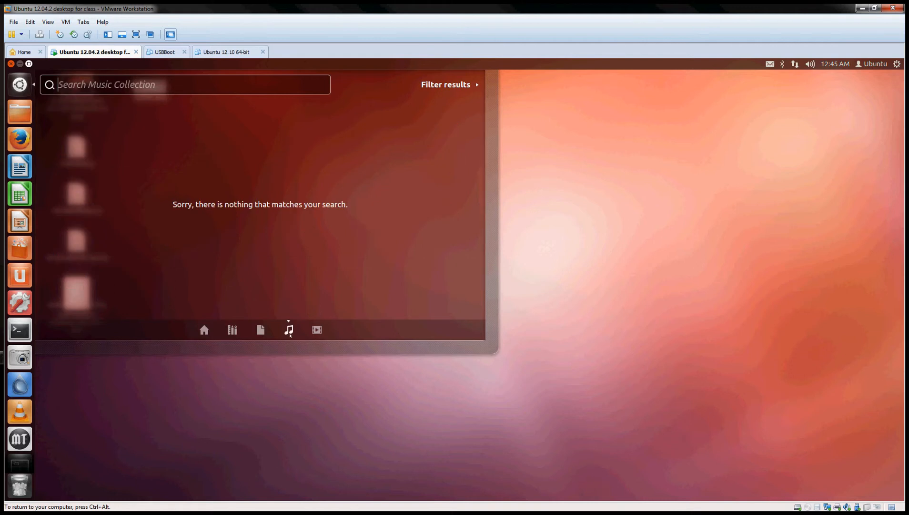
{"action": "left_click", "coordinate": [317, 330]}
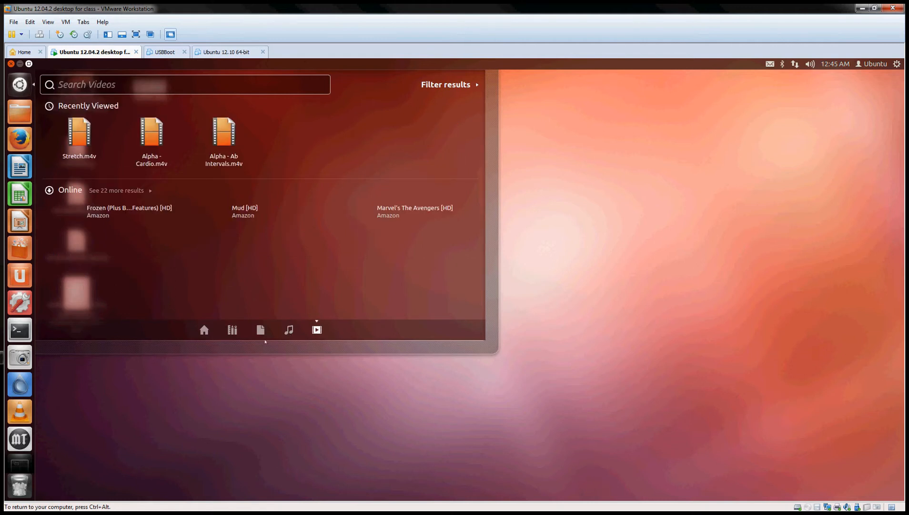
Search only the applications in the Dash for "pdf", look through the full list of downloadable apps, and close the Dash.
{"action": "left_click", "coordinate": [232, 329]}
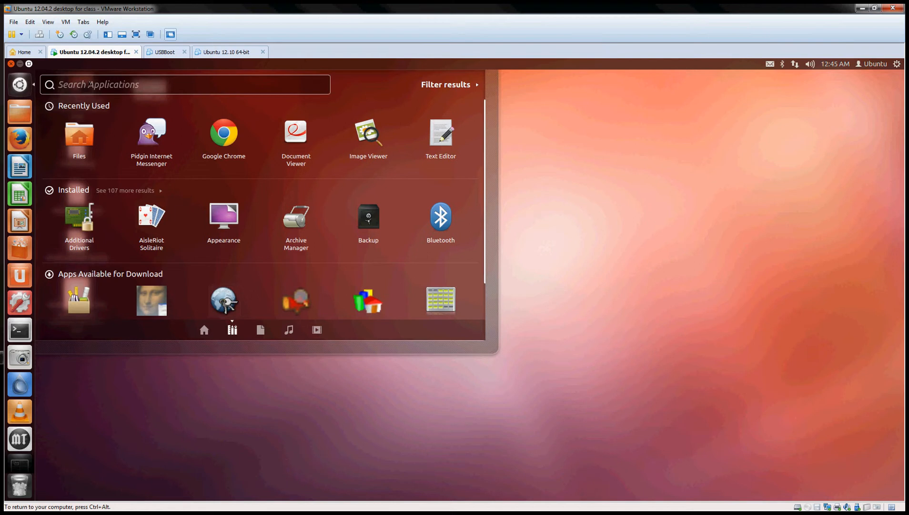
{"action": "type", "text": "pdf"}
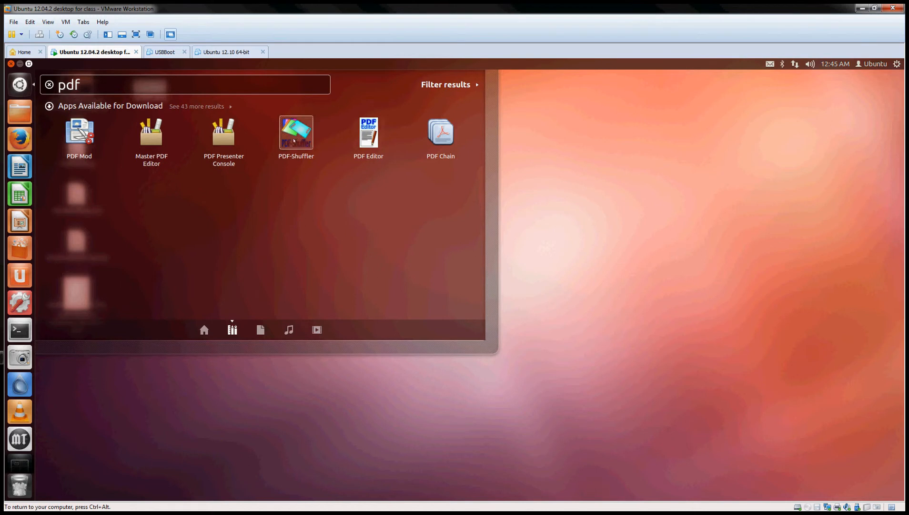
{"action": "left_click", "coordinate": [196, 106]}
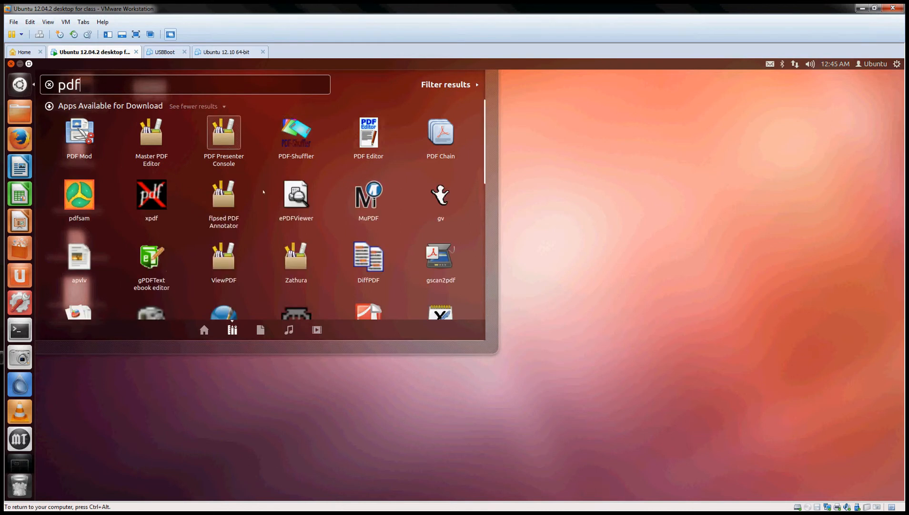
{"action": "scroll", "coordinate": [305, 248], "scroll_direction": "down", "scroll_amount": 3}
{"action": "scroll", "coordinate": [308, 243], "scroll_direction": "down", "scroll_amount": 3}
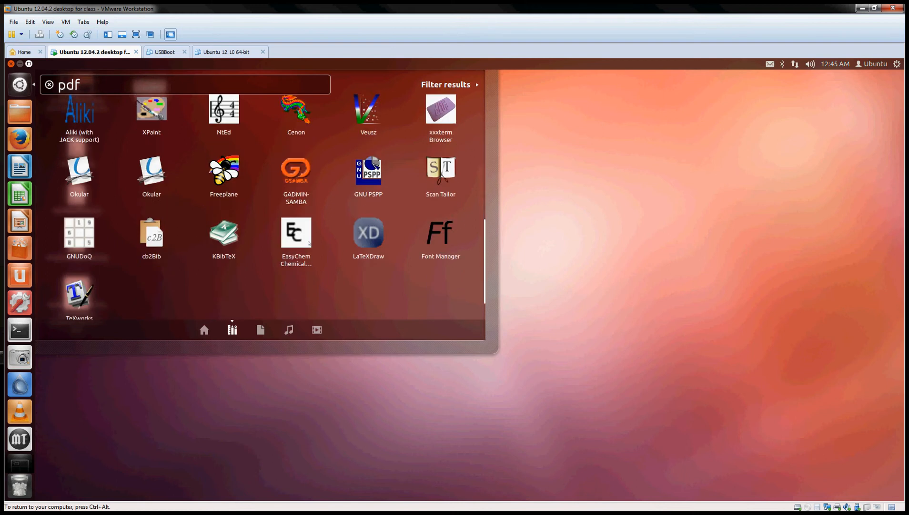
{"action": "scroll", "coordinate": [309, 243], "scroll_direction": "up", "scroll_amount": 6}
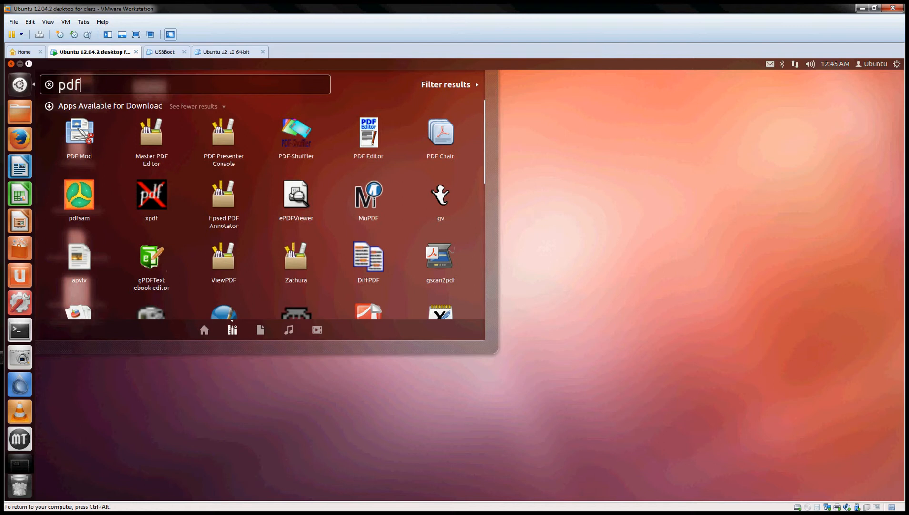
{"action": "key", "text": "Escape"}
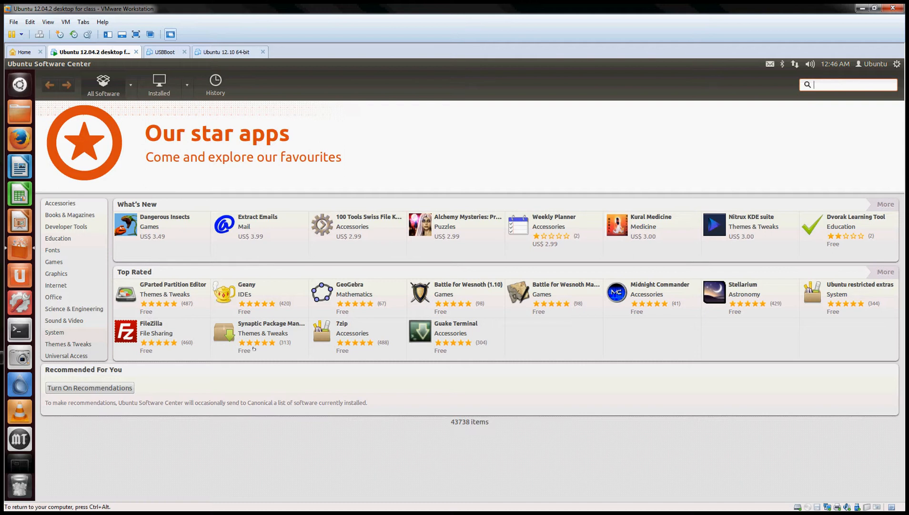
Browse the Office category in Ubuntu Software Center, return to its start page, and close it.
{"action": "left_click", "coordinate": [51, 297]}
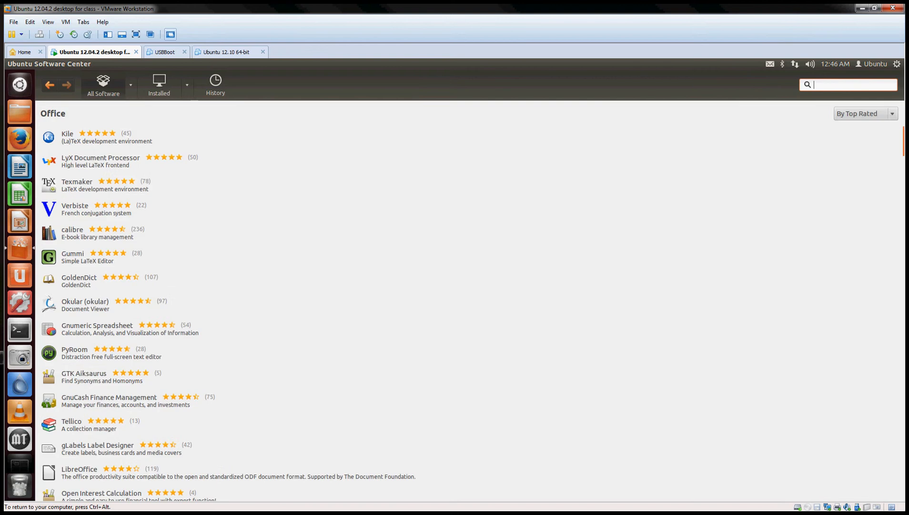
{"action": "scroll", "coordinate": [457, 304], "scroll_direction": "down", "scroll_amount": 1}
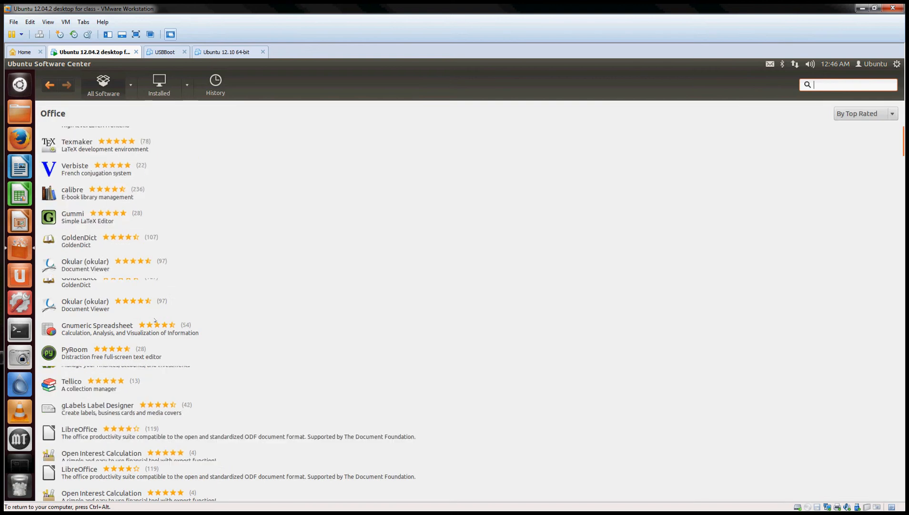
{"action": "left_click", "coordinate": [49, 84]}
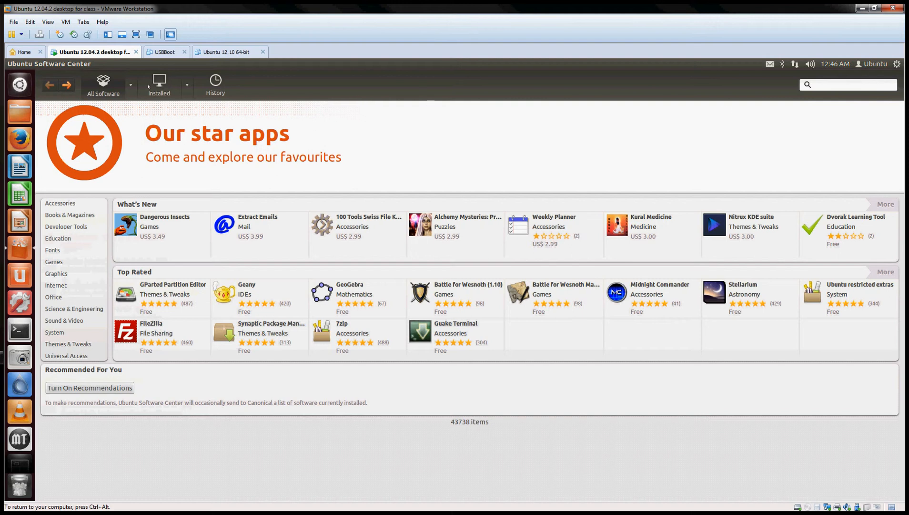
{"action": "mouse_move", "coordinate": [10, 64]}
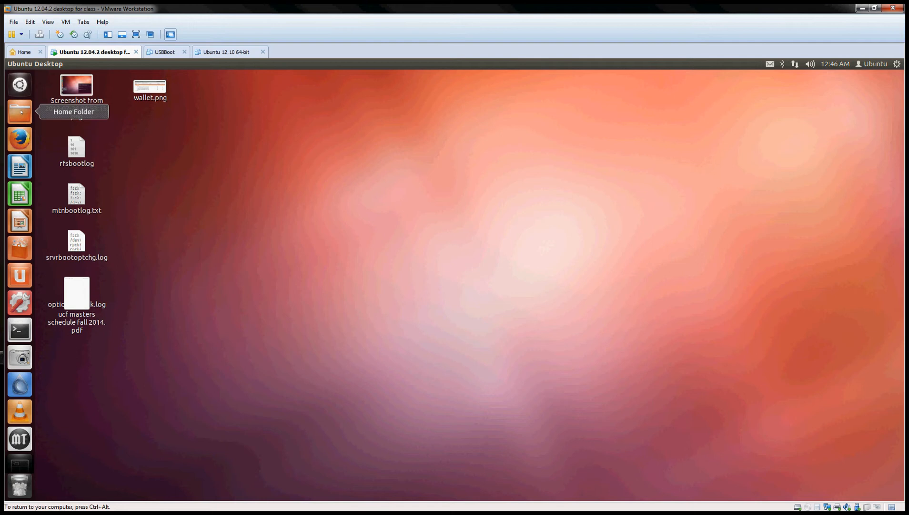
Open the Home folder in the file manager and go to the root of the file system.
{"action": "left_click", "coordinate": [20, 112]}
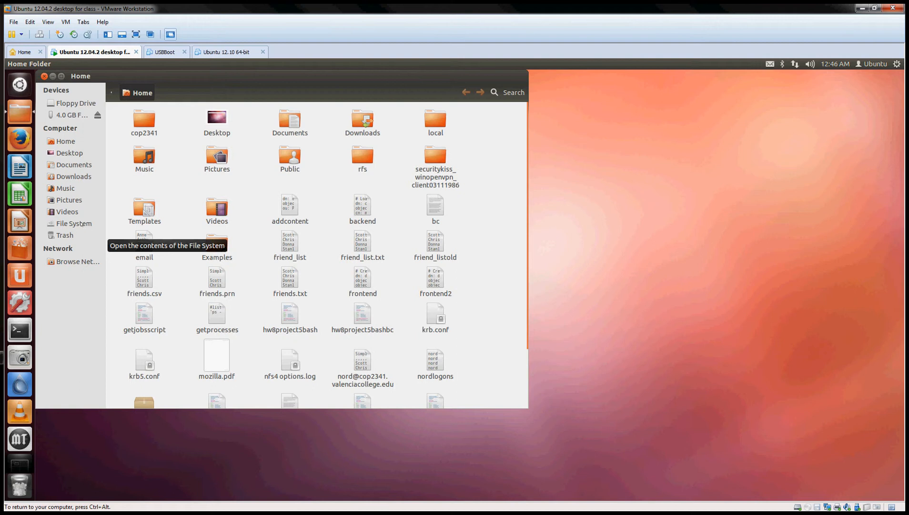
{"action": "left_click", "coordinate": [74, 223]}
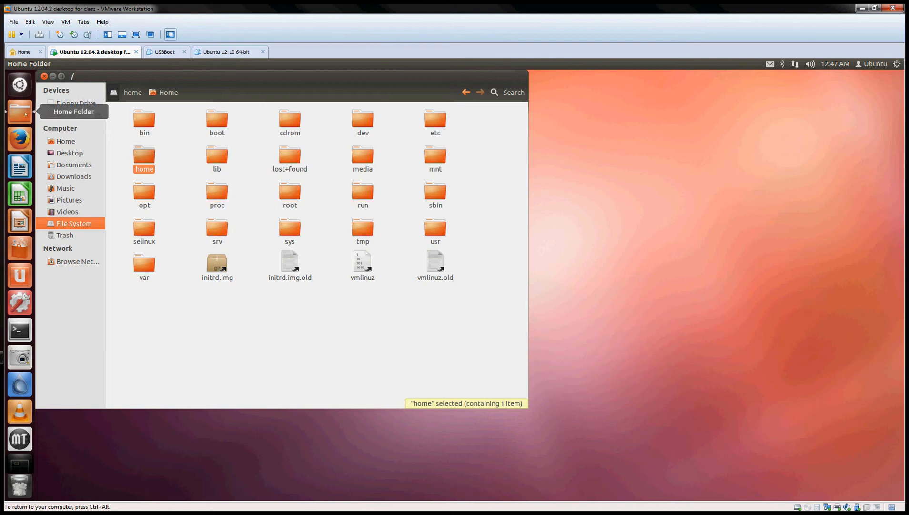
Open a terminal and print the working directory with pwd.
{"action": "key", "text": "ctrl+alt+t"}
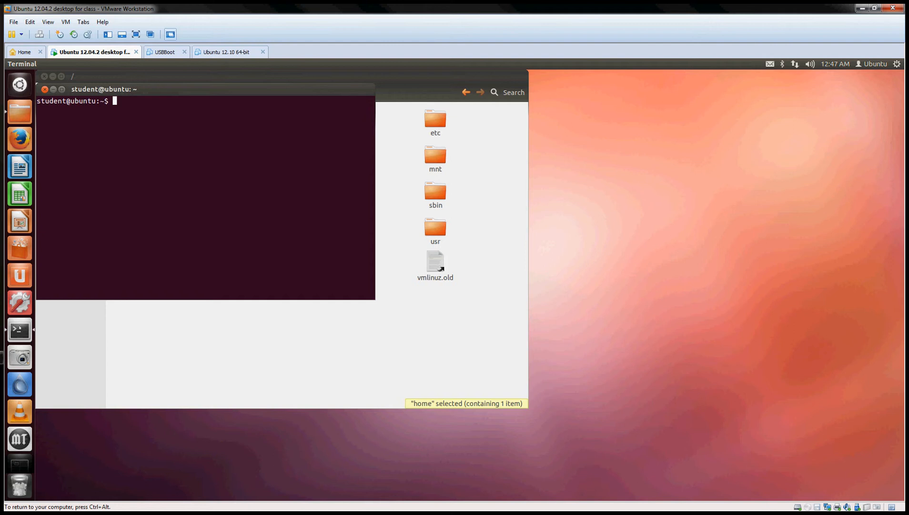
{"action": "type", "text": "pwd"}
{"action": "key", "text": "Return"}
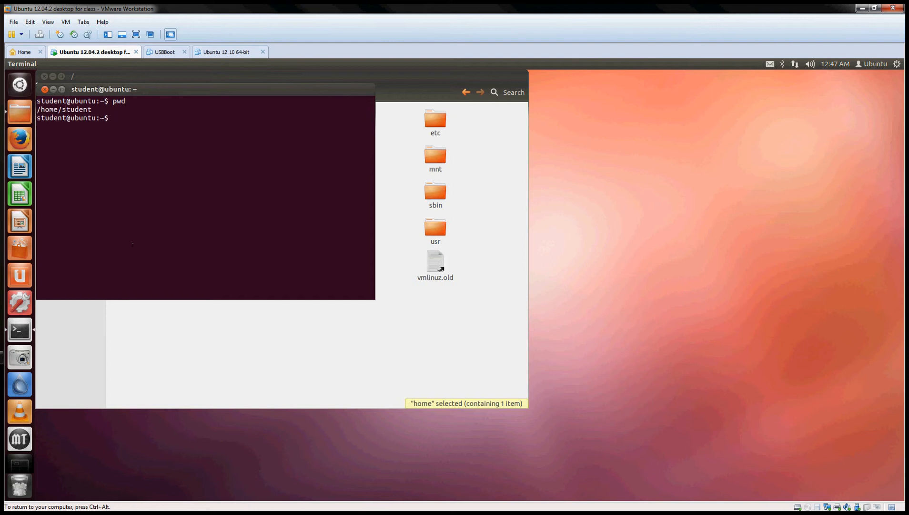
Go to the student folder inside home in the file manager, and place the terminal window beside the file manager window.
{"action": "left_click_drag", "start_coordinate": [147, 89], "coordinate": [743, 121]}
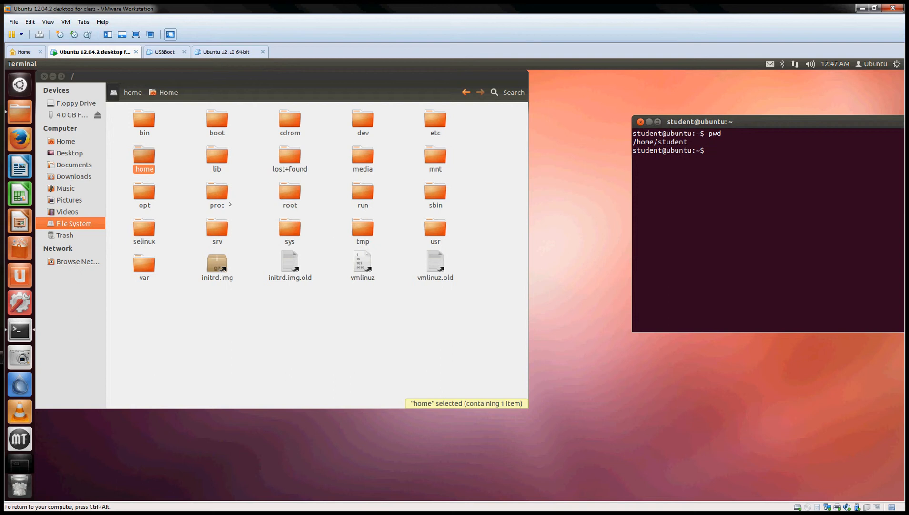
{"action": "double_click", "coordinate": [138, 157]}
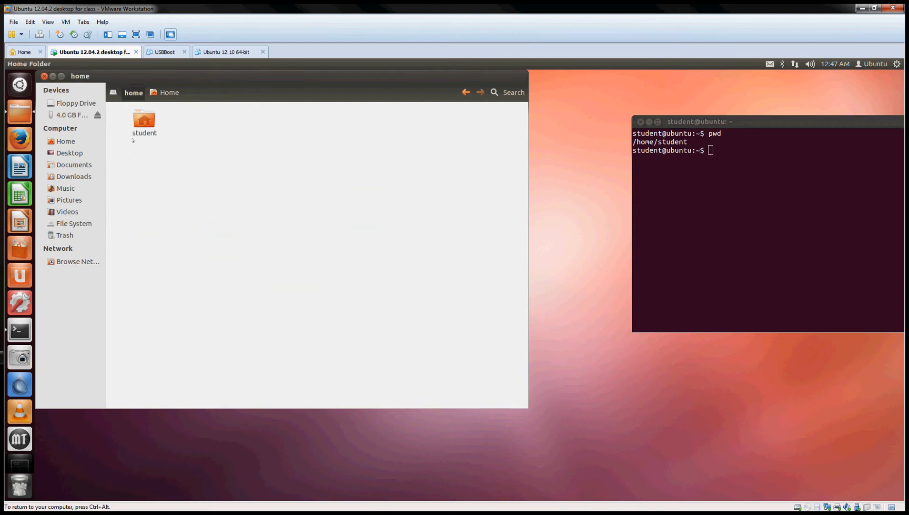
{"action": "double_click", "coordinate": [134, 138]}
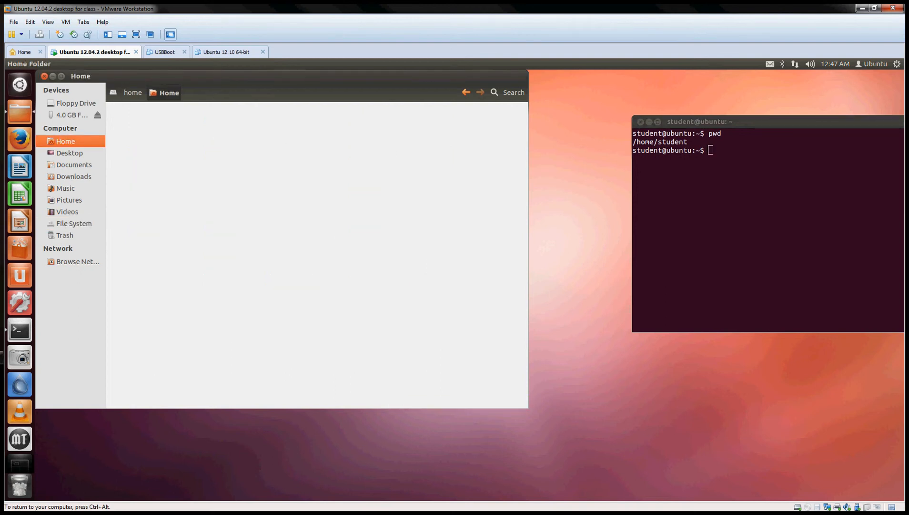
{"action": "left_click_drag", "start_coordinate": [750, 122], "coordinate": [650, 70]}
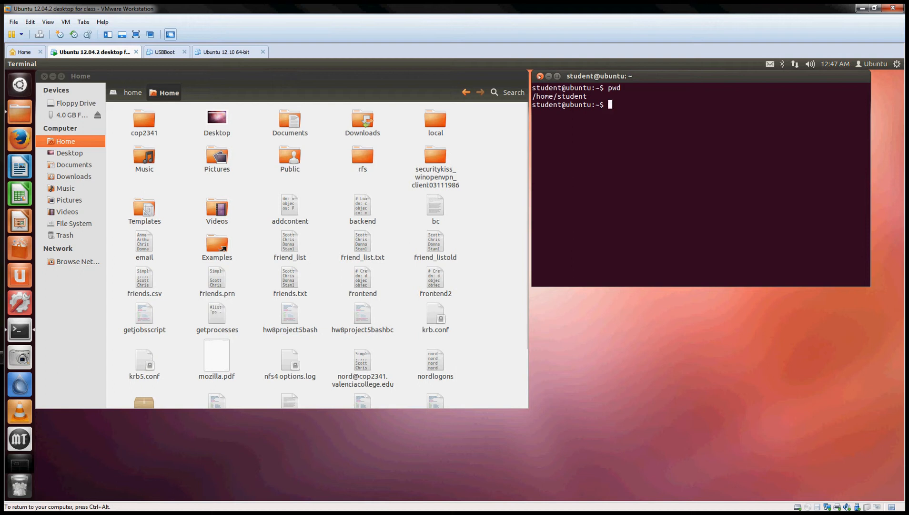
Exit the terminal session and close the file manager window.
{"action": "type", "text": "exit"}
{"action": "key", "text": "Return"}
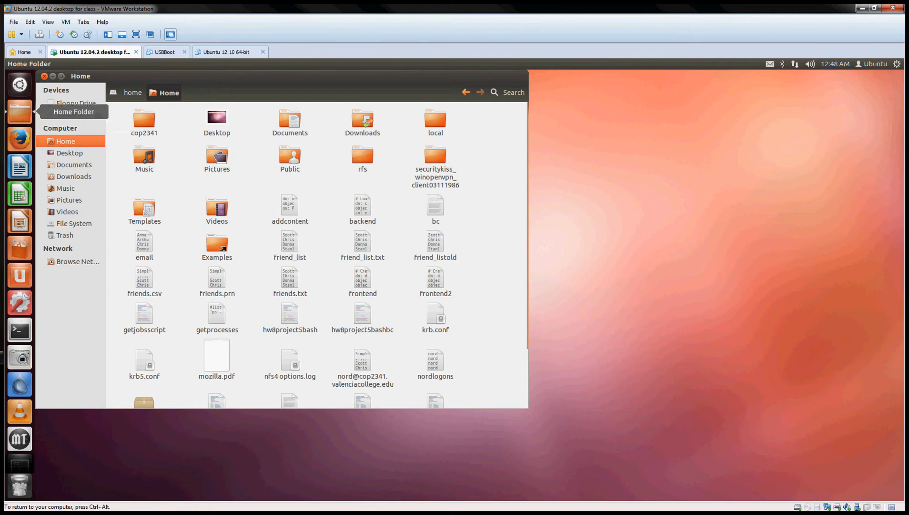
{"action": "left_click", "coordinate": [44, 76]}
Open Firefox on its Ubuntu start page, put the cursor in the address field, and close the browser.
{"action": "left_click", "coordinate": [20, 140]}
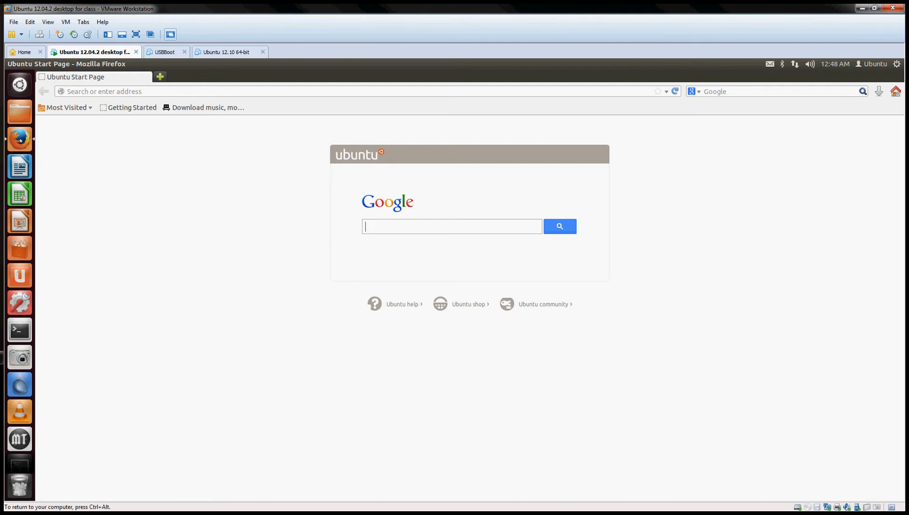
{"action": "left_click", "coordinate": [120, 91]}
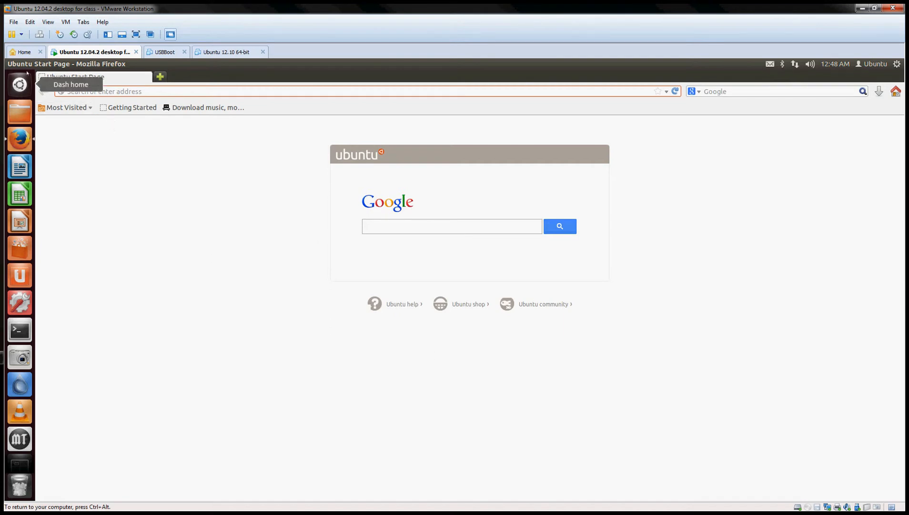
{"action": "mouse_move", "coordinate": [13, 65]}
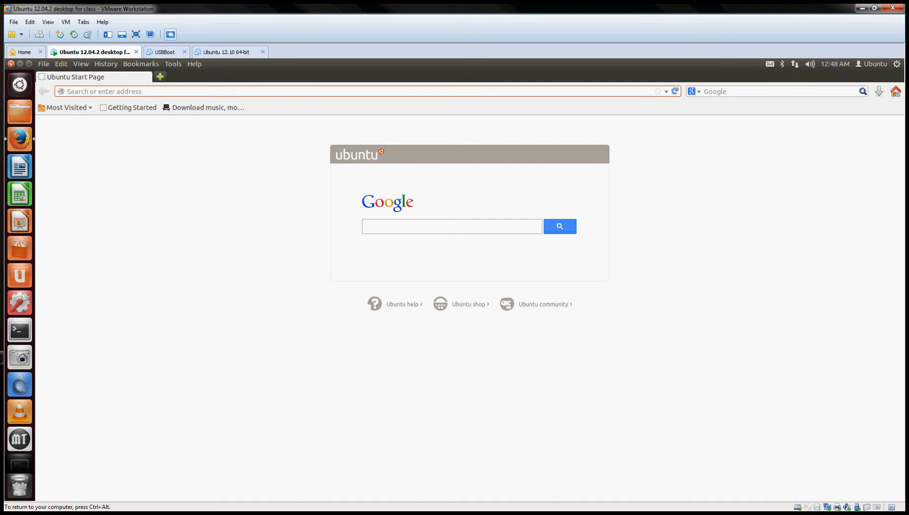
{"action": "left_click", "coordinate": [11, 64]}
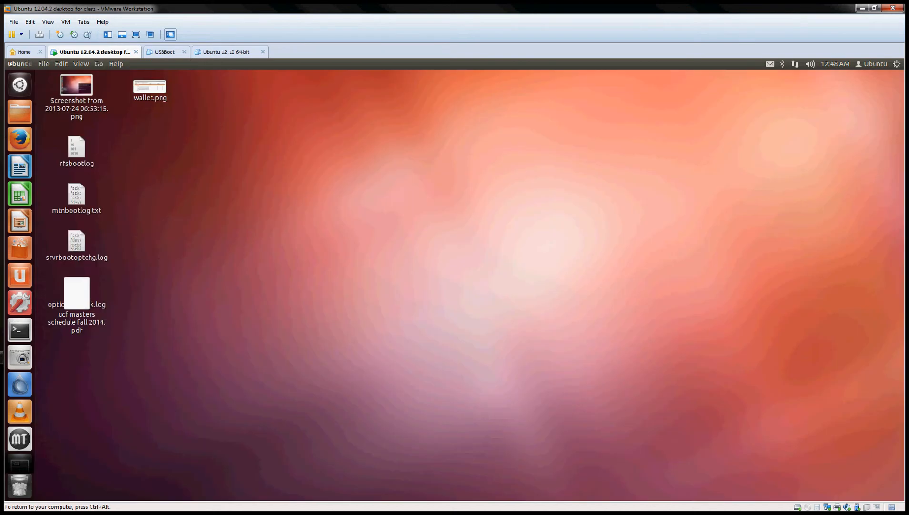
Open LibreOffice Writer, enter "asdfasdfasdfasdf" in the new document, and format that text in bold Lohit Punjabi.
{"action": "left_click", "coordinate": [19, 166]}
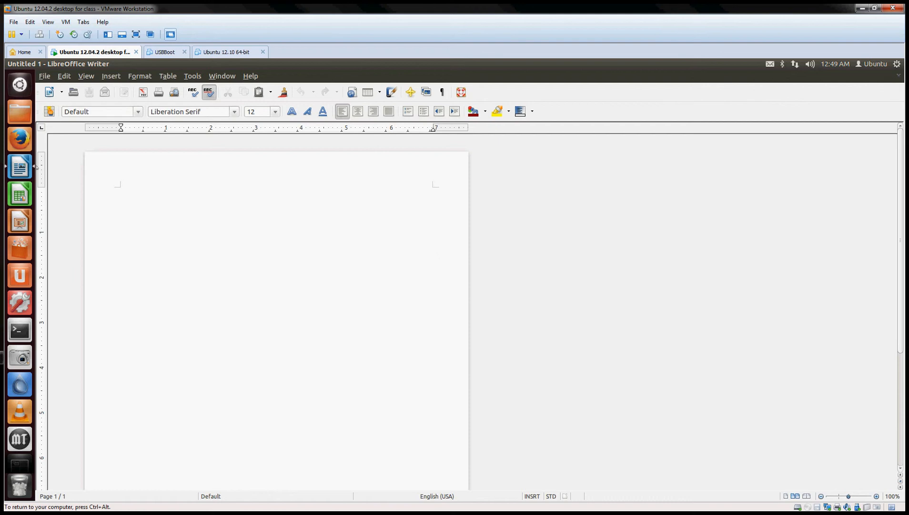
{"action": "type", "text": "asdfasdfasdfasdf"}
{"action": "left_click_drag", "start_coordinate": [172, 191], "coordinate": [89, 191]}
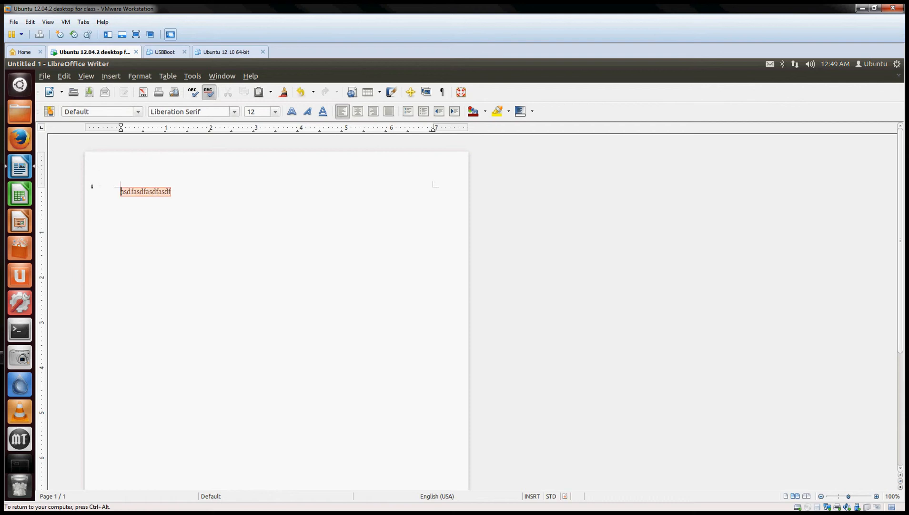
{"action": "left_click", "coordinate": [234, 112]}
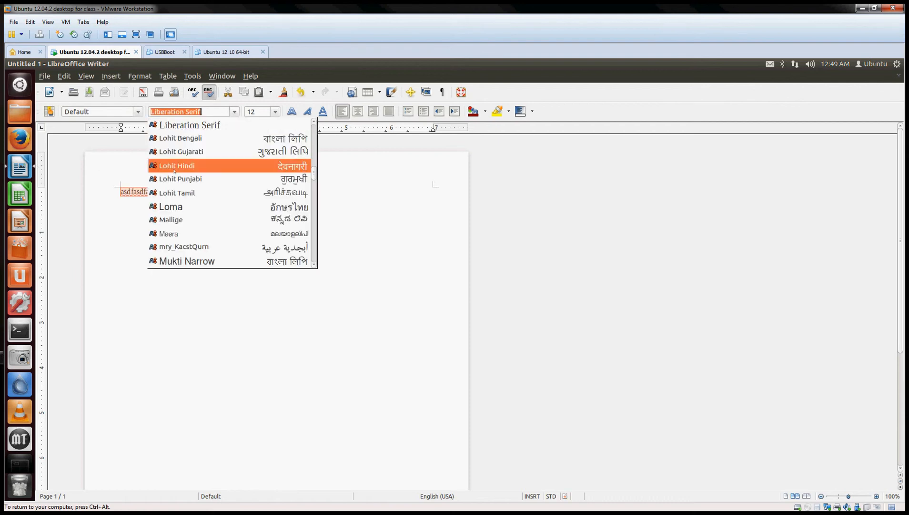
{"action": "left_click", "coordinate": [172, 177]}
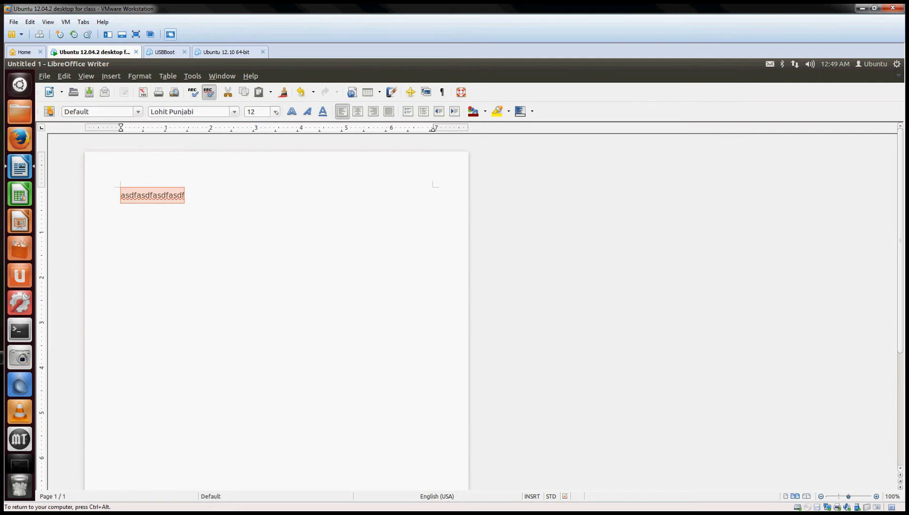
{"action": "left_click", "coordinate": [291, 111]}
{"action": "left_click", "coordinate": [253, 198]}
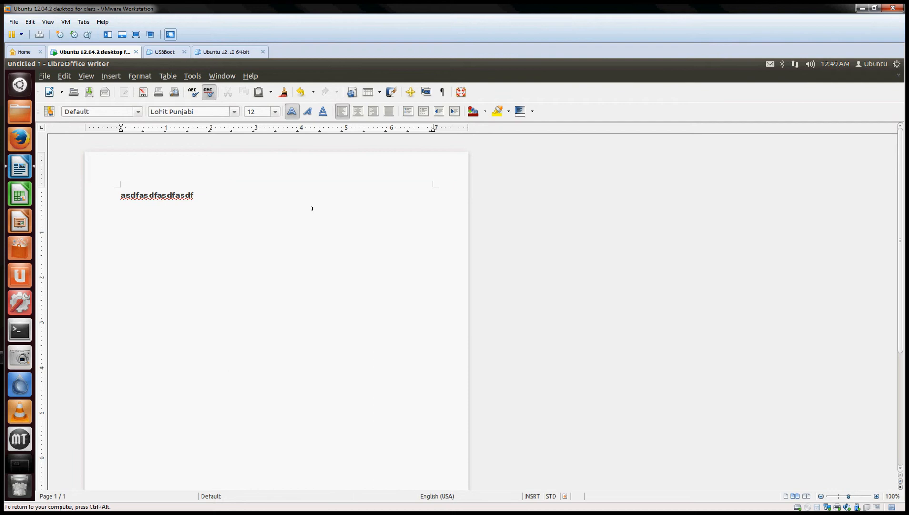
{"action": "left_click_drag", "start_coordinate": [204, 196], "coordinate": [113, 192]}
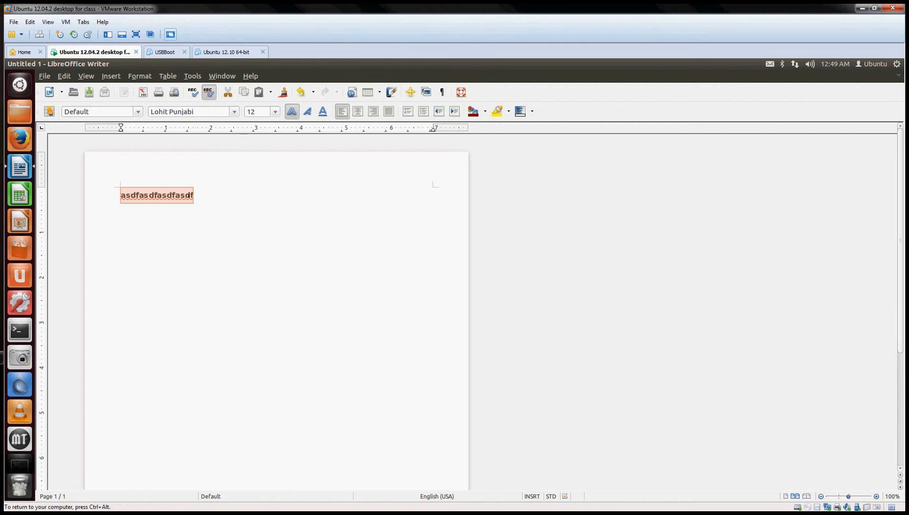
{"action": "left_click_drag", "start_coordinate": [192, 196], "coordinate": [119, 187]}
{"action": "left_click", "coordinate": [193, 76]}
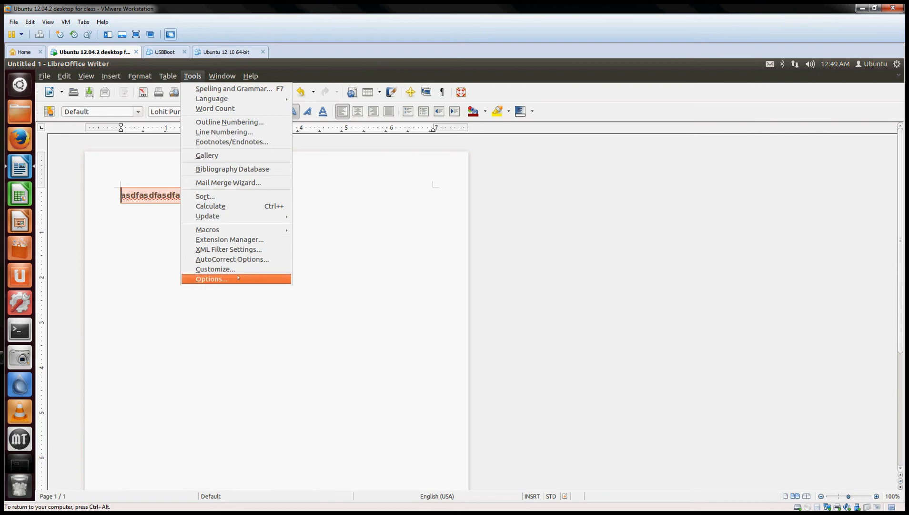
{"action": "left_click", "coordinate": [123, 160]}
Examine the file formats offered for saving the document under a new name, and cancel the save.
{"action": "left_click", "coordinate": [44, 76]}
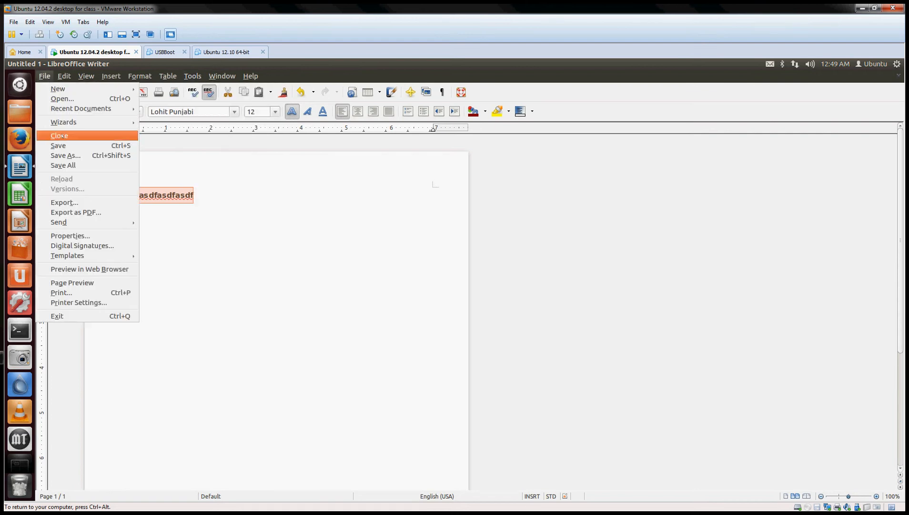
{"action": "left_click", "coordinate": [77, 156]}
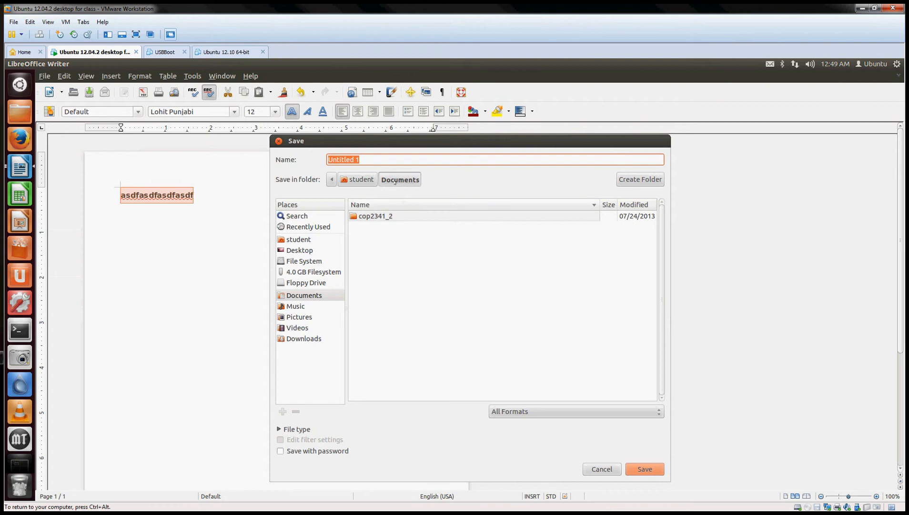
{"action": "left_click", "coordinate": [596, 411]}
{"action": "scroll", "coordinate": [596, 444], "scroll_direction": "down", "scroll_amount": 5}
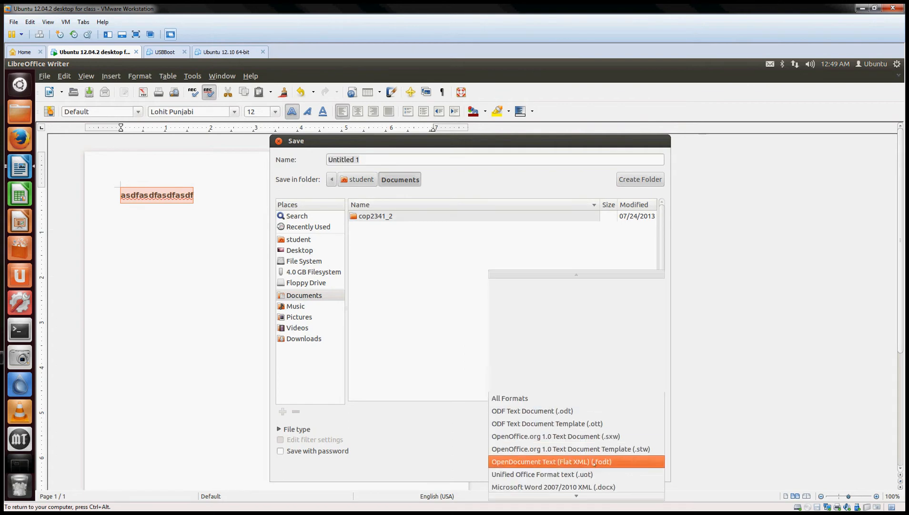
{"action": "scroll", "coordinate": [590, 452], "scroll_direction": "down", "scroll_amount": 1}
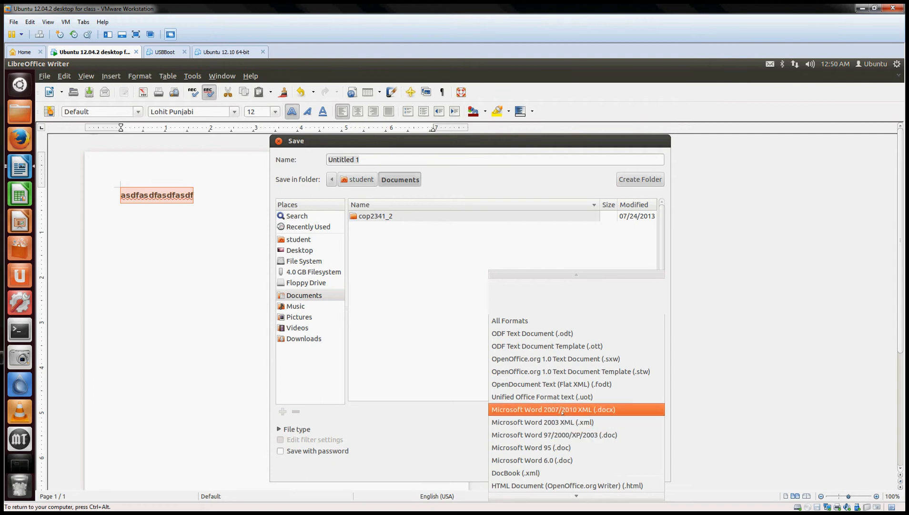
{"action": "left_click", "coordinate": [277, 142]}
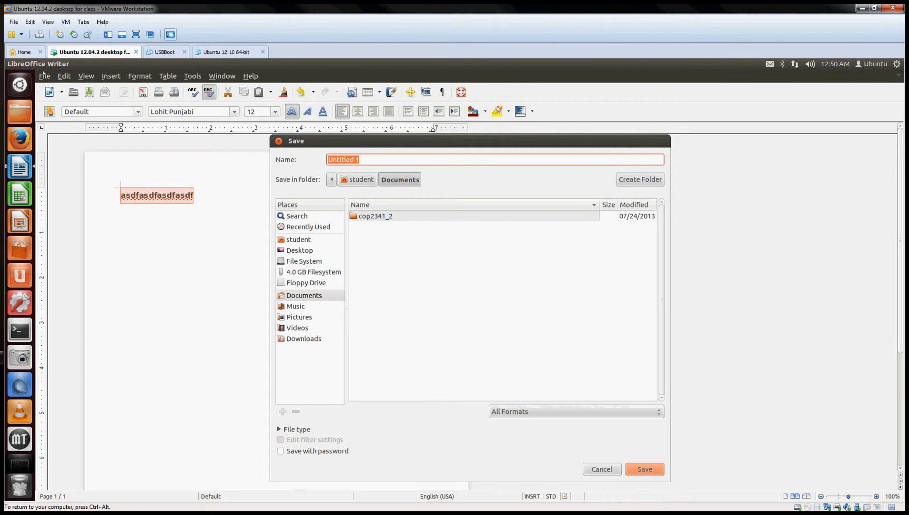
{"action": "left_click", "coordinate": [610, 468]}
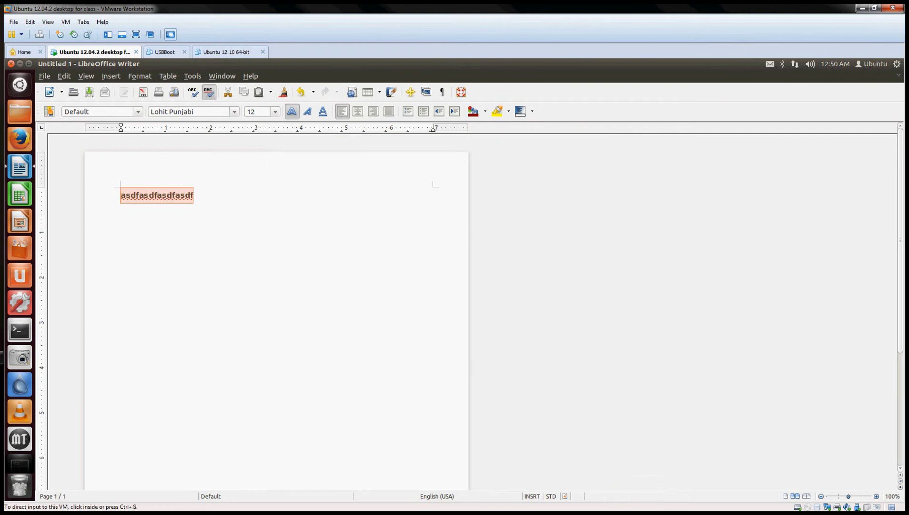
Close the Writer document and discard its changes.
{"action": "left_click", "coordinate": [10, 62]}
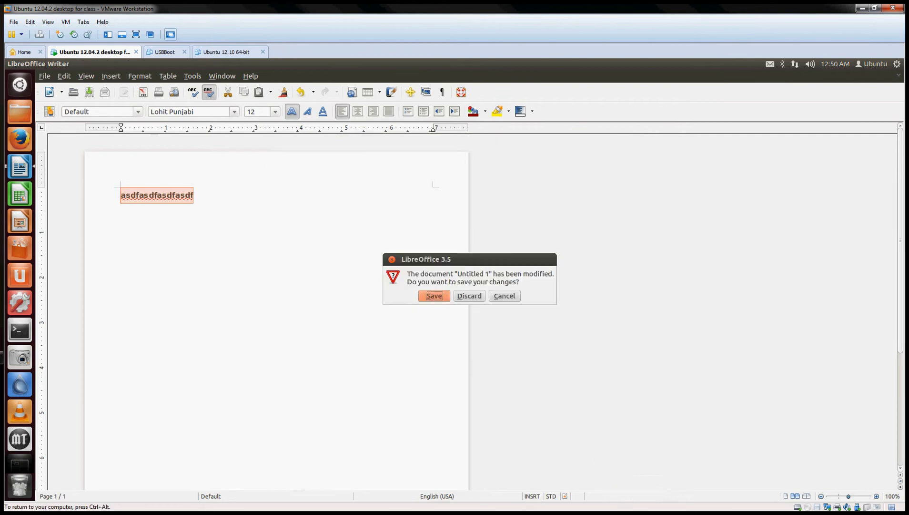
{"action": "left_click", "coordinate": [469, 295]}
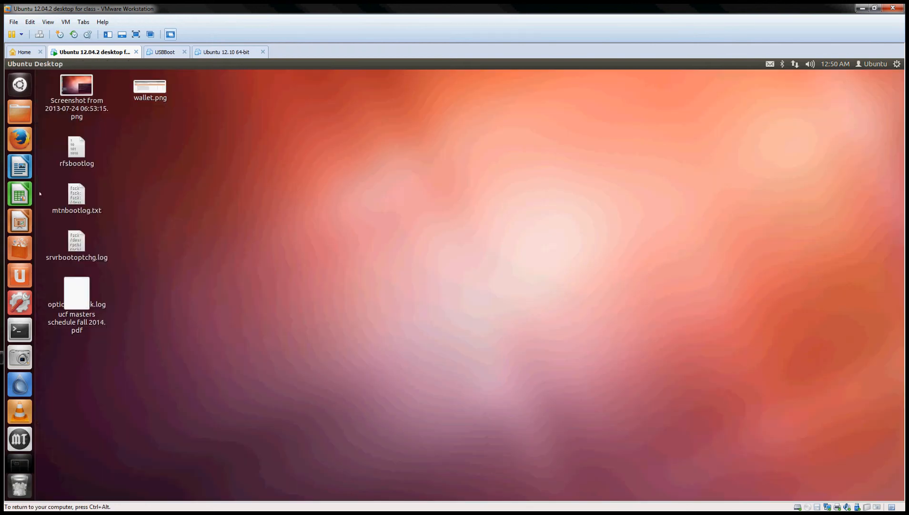
Open LibreOffice Calc and enter 2, 5, 6, 8 and 9 in cells A1 to A5.
{"action": "left_click", "coordinate": [25, 194]}
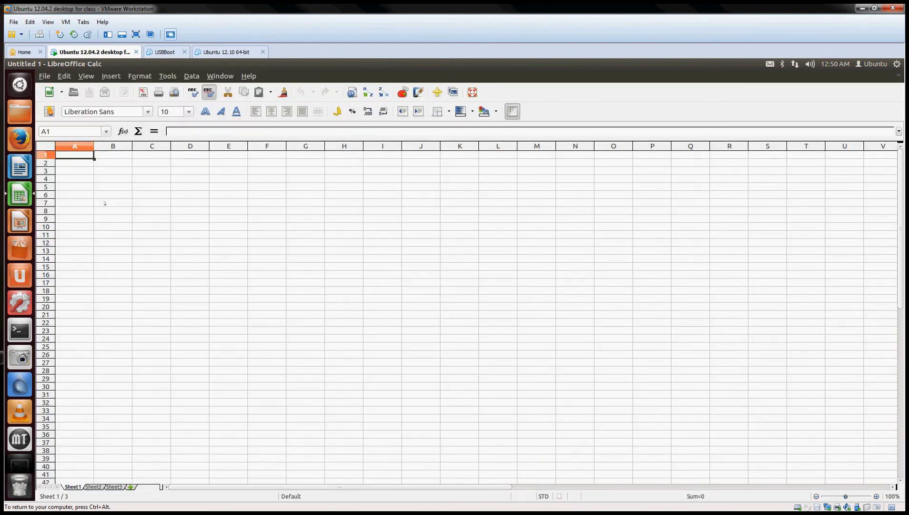
{"action": "type", "text": "2"}
{"action": "key", "text": "Return"}
{"action": "type", "text": "5"}
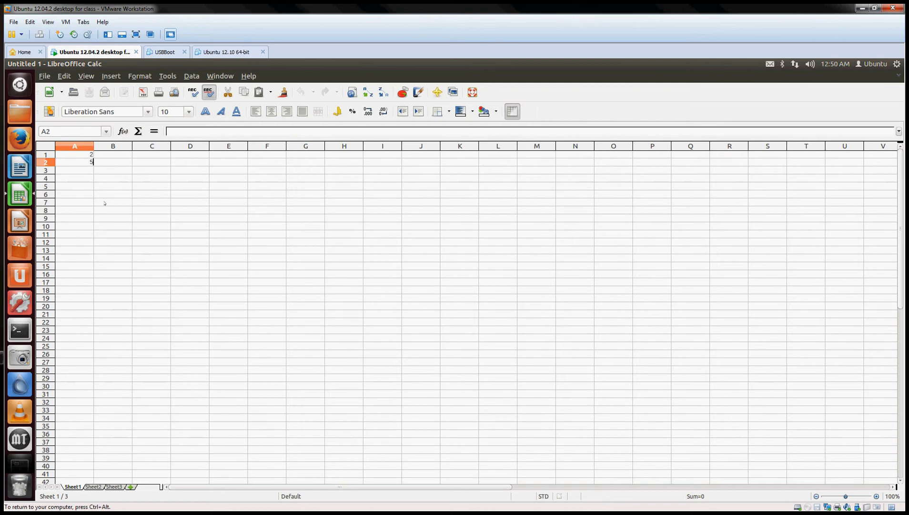
{"action": "key", "text": "Return"}
{"action": "type", "text": "6"}
{"action": "key", "text": "Return"}
{"action": "type", "text": "8"}
{"action": "key", "text": "Return"}
{"action": "type", "text": "9"}
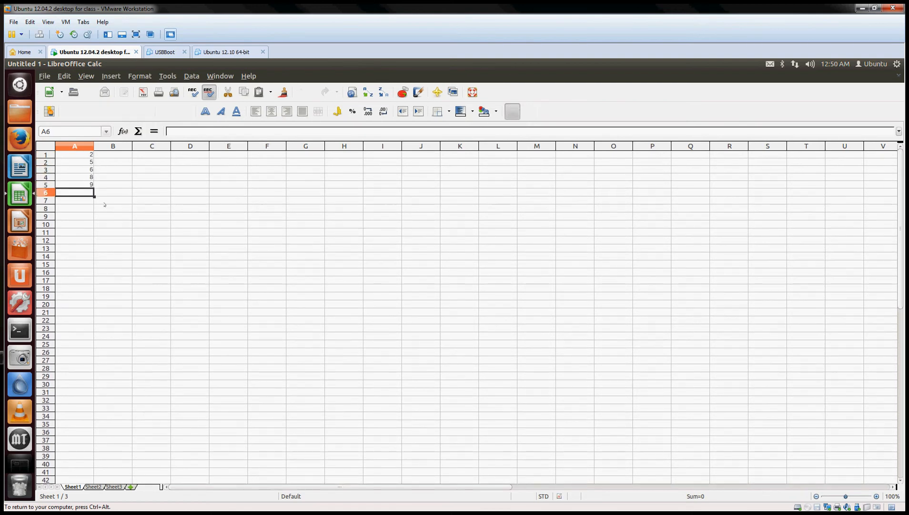
{"action": "key", "text": "Return"}
Sum the numbers in cells A1 to A5 into cell A6 with the Sum function.
{"action": "left_click", "coordinate": [72, 148]}
{"action": "left_click", "coordinate": [111, 193]}
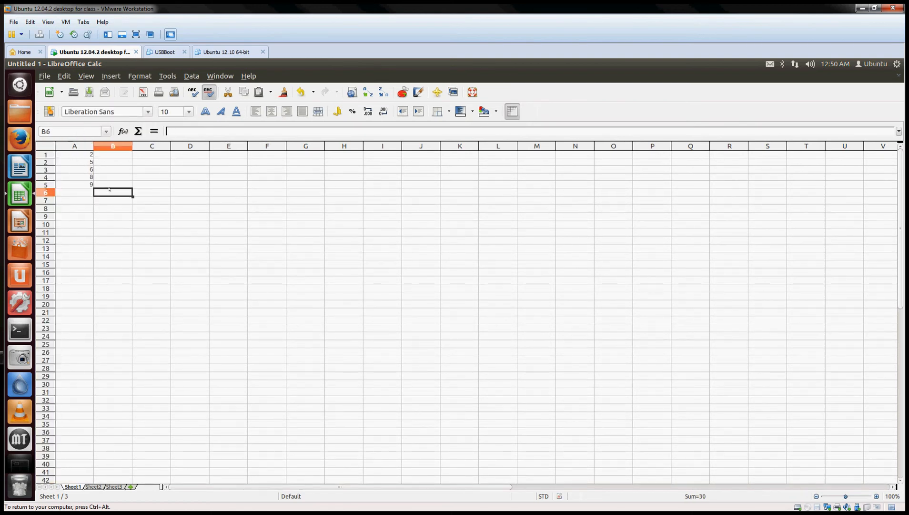
{"action": "left_click_drag", "start_coordinate": [78, 155], "coordinate": [74, 193]}
{"action": "left_click", "coordinate": [138, 131]}
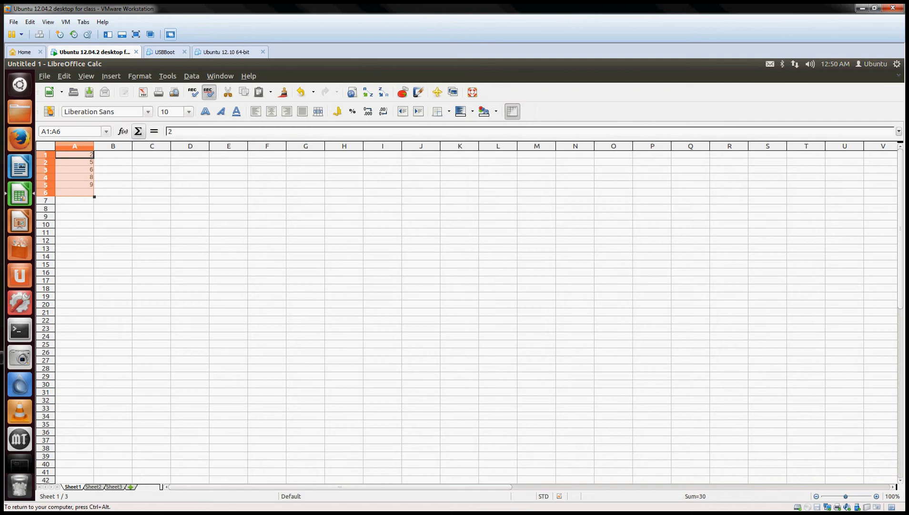
{"action": "left_click", "coordinate": [143, 239]}
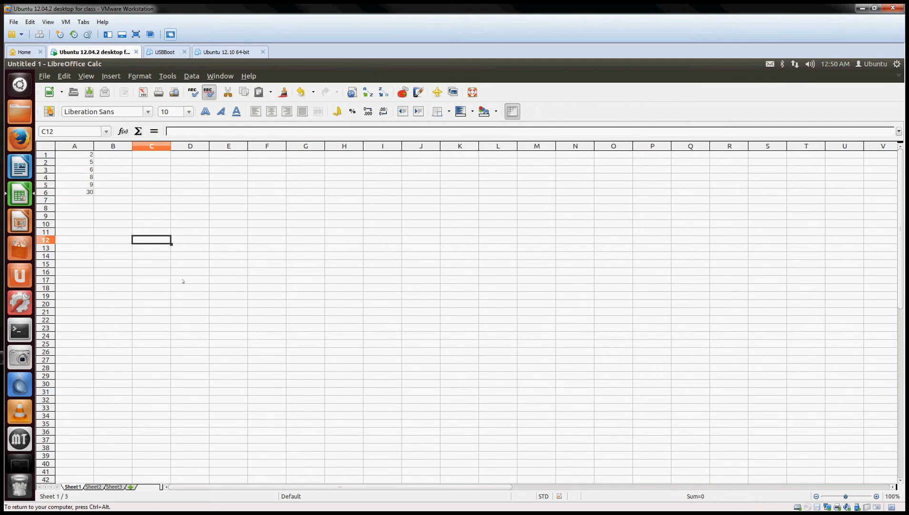
{"action": "left_click", "coordinate": [226, 234]}
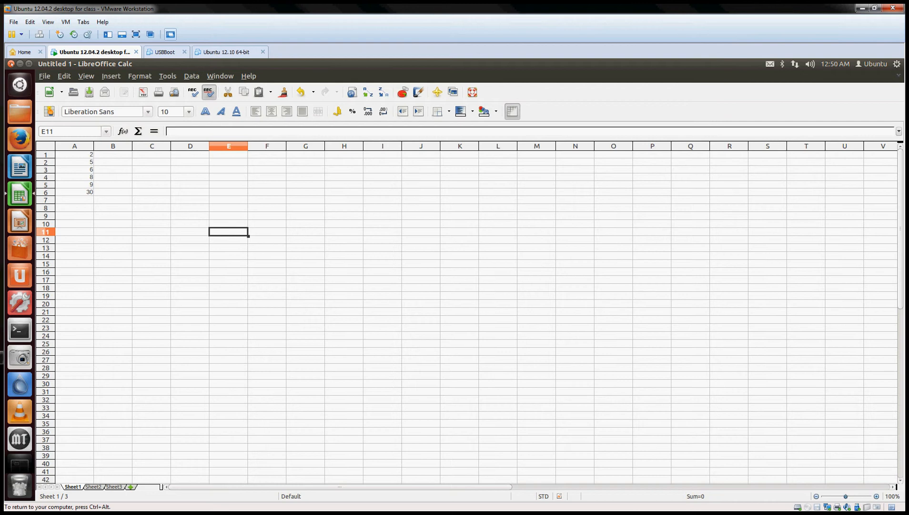
{"action": "left_click", "coordinate": [191, 76]}
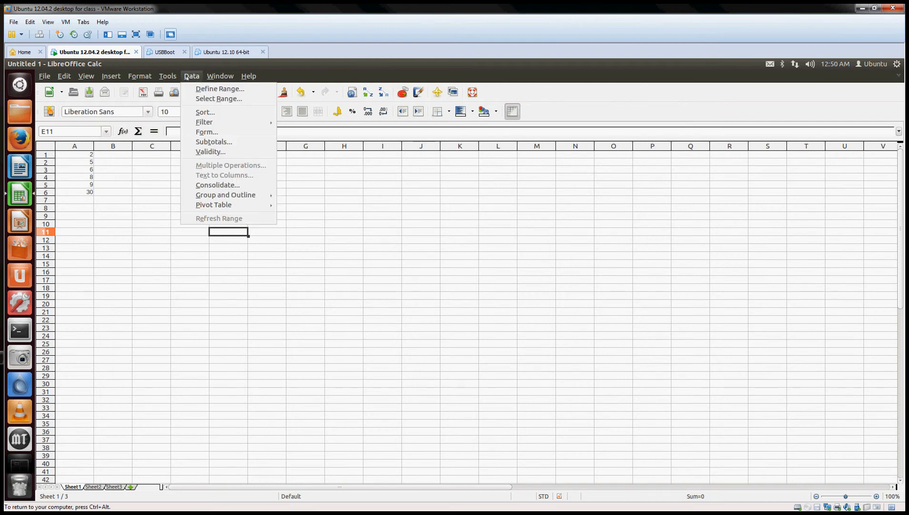
{"action": "left_click", "coordinate": [168, 77]}
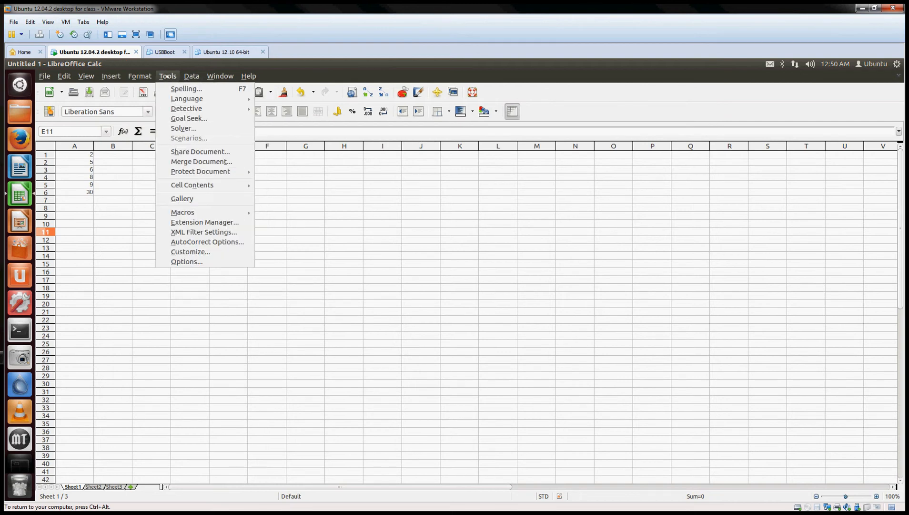
{"action": "mouse_move", "coordinate": [145, 77]}
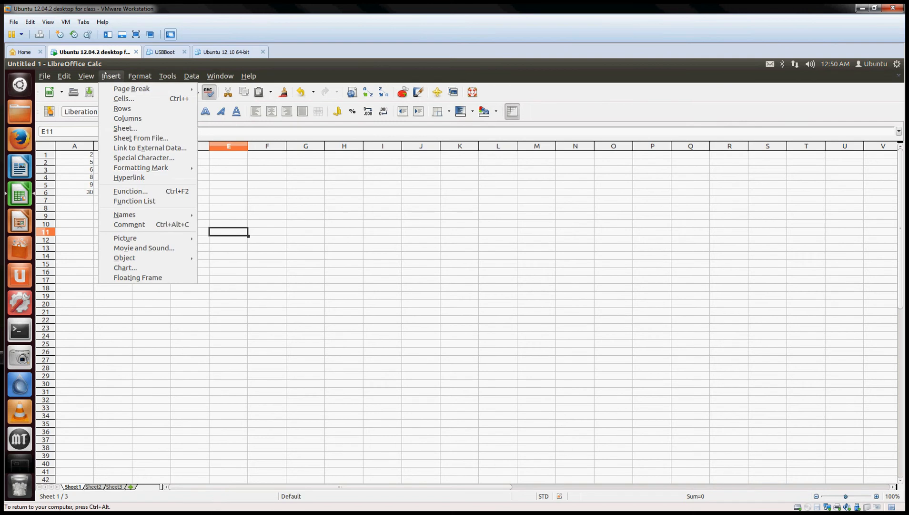
{"action": "left_click", "coordinate": [45, 76]}
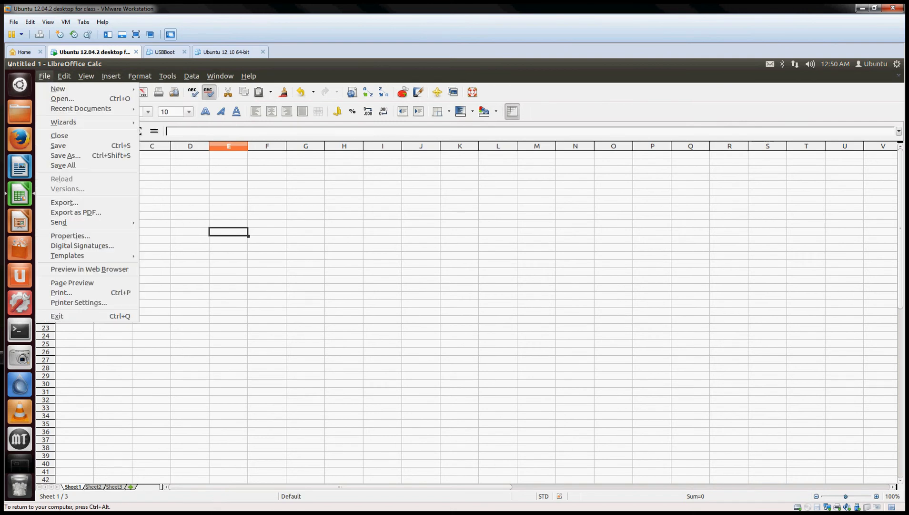
{"action": "left_click", "coordinate": [276, 191]}
Close the Calc spreadsheet, discarding its changes, and open LibreOffice Impress with a new presentation.
{"action": "key", "text": "ctrl+w"}
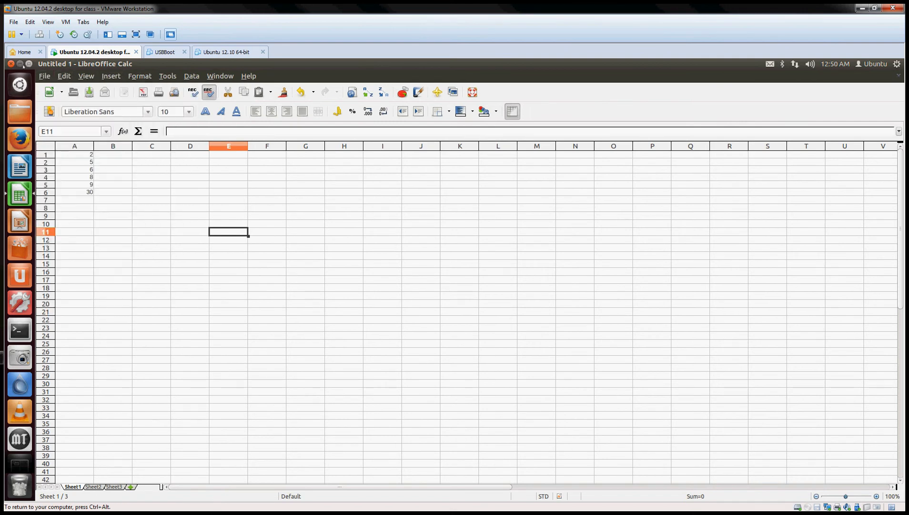
{"action": "left_click", "coordinate": [469, 296]}
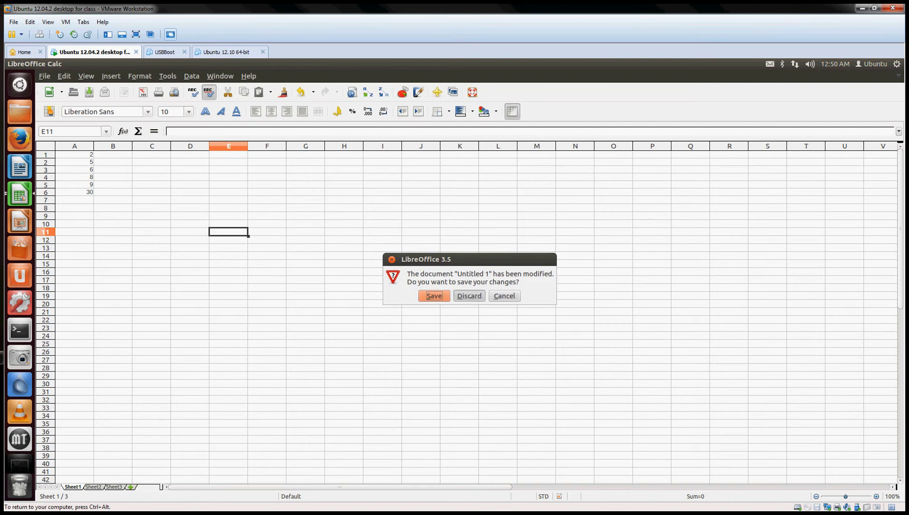
{"action": "left_click", "coordinate": [19, 223]}
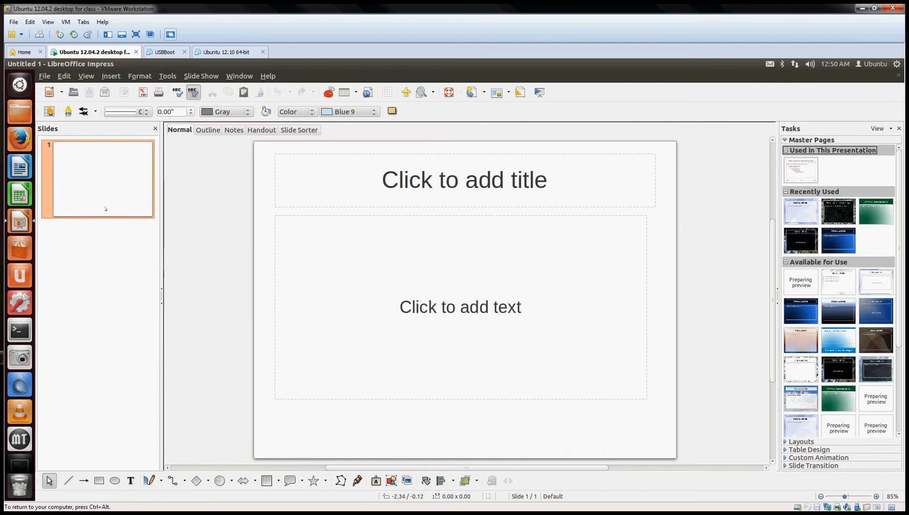
{"action": "mouse_move", "coordinate": [105, 208]}
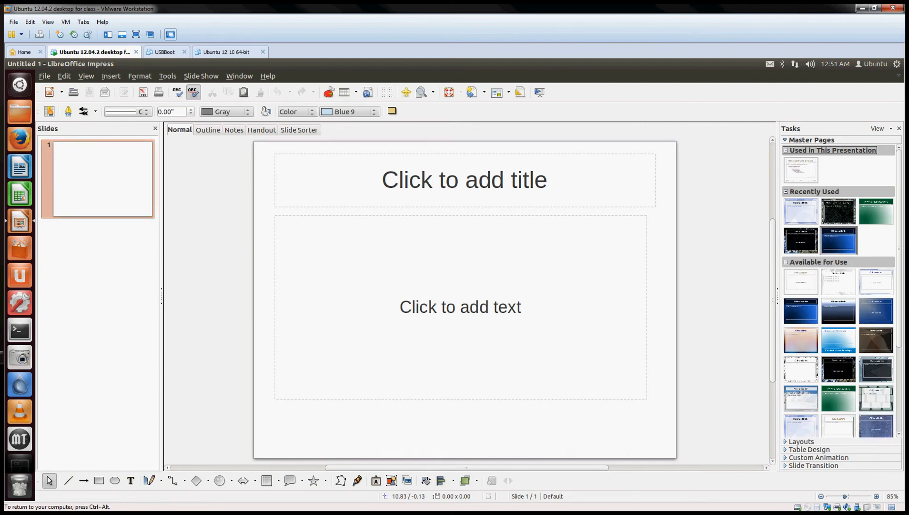
Try out the dark blue, light blue and green gradient master pages on the slide, ending with the dark blue one.
{"action": "left_click", "coordinate": [841, 241]}
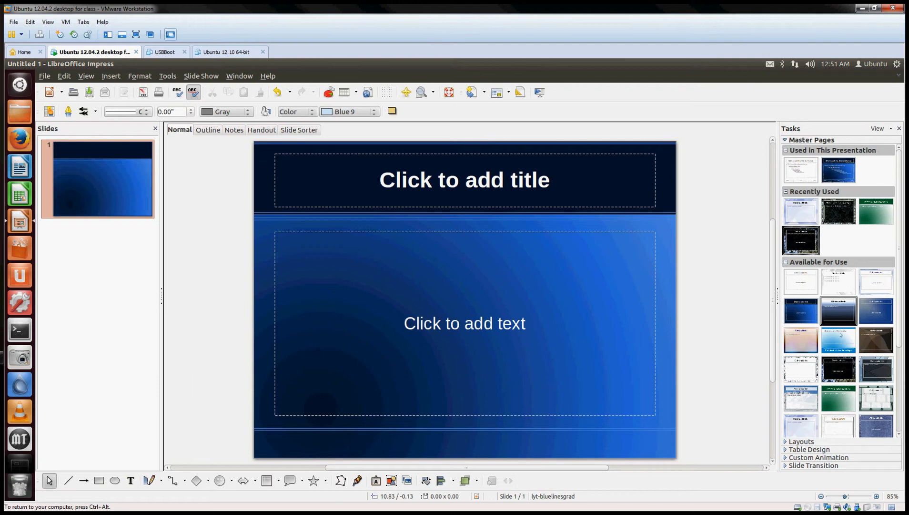
{"action": "left_click", "coordinate": [839, 346]}
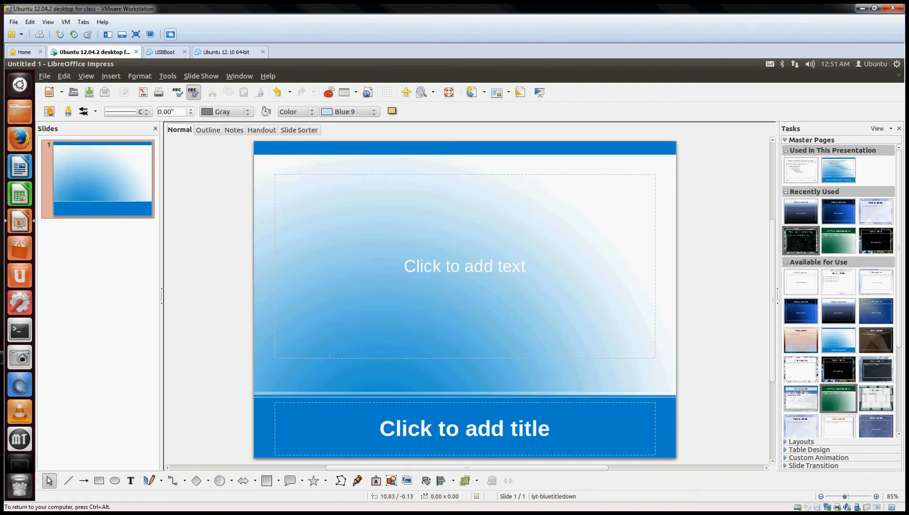
{"action": "left_click", "coordinate": [839, 398]}
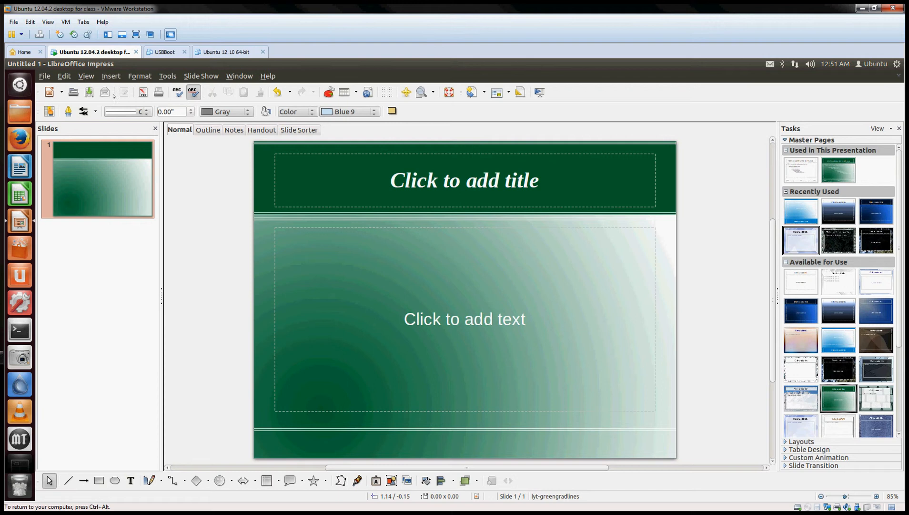
{"action": "mouse_move", "coordinate": [10, 64]}
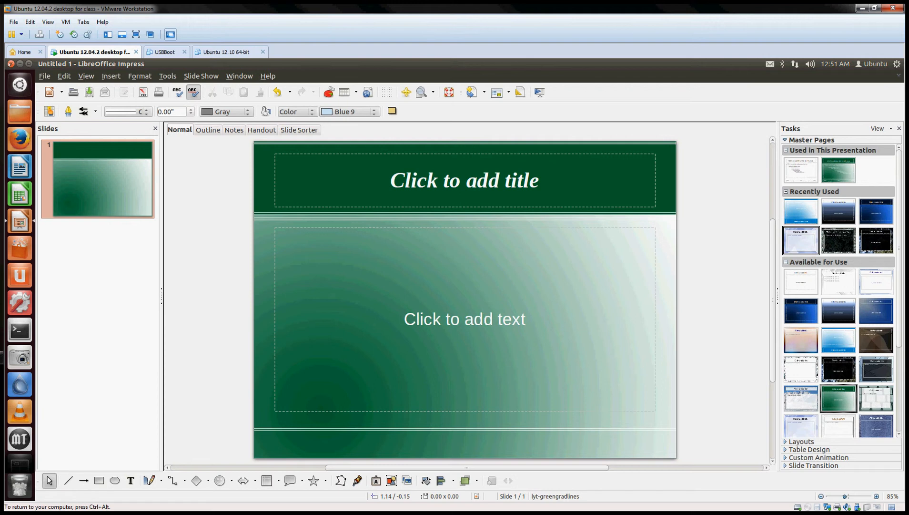
{"action": "scroll", "coordinate": [886, 296], "scroll_direction": "down", "scroll_amount": 3}
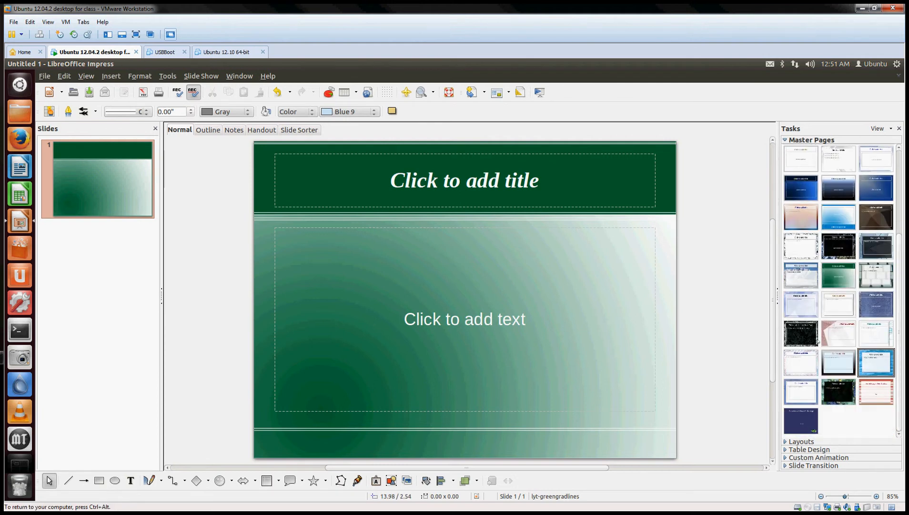
{"action": "left_click", "coordinate": [800, 329]}
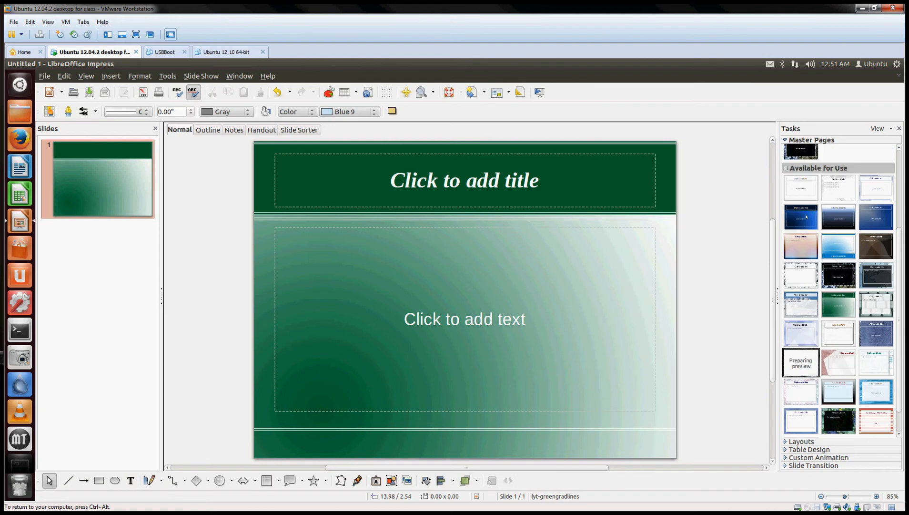
{"action": "left_click", "coordinate": [800, 195]}
{"action": "left_click", "coordinate": [798, 221]}
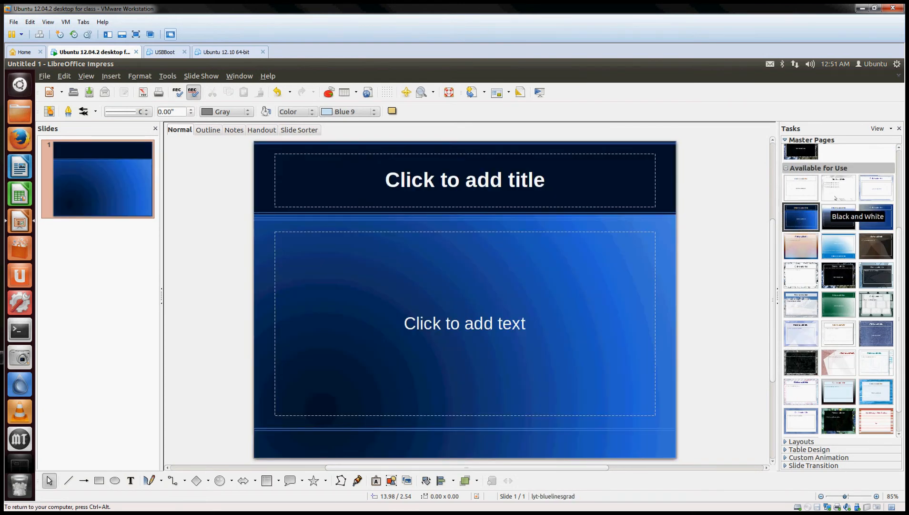
Apply the brown master page with curved shapes to the slide, and close the presentation, discarding its changes.
{"action": "scroll", "coordinate": [899, 241], "scroll_direction": "down", "scroll_amount": 1}
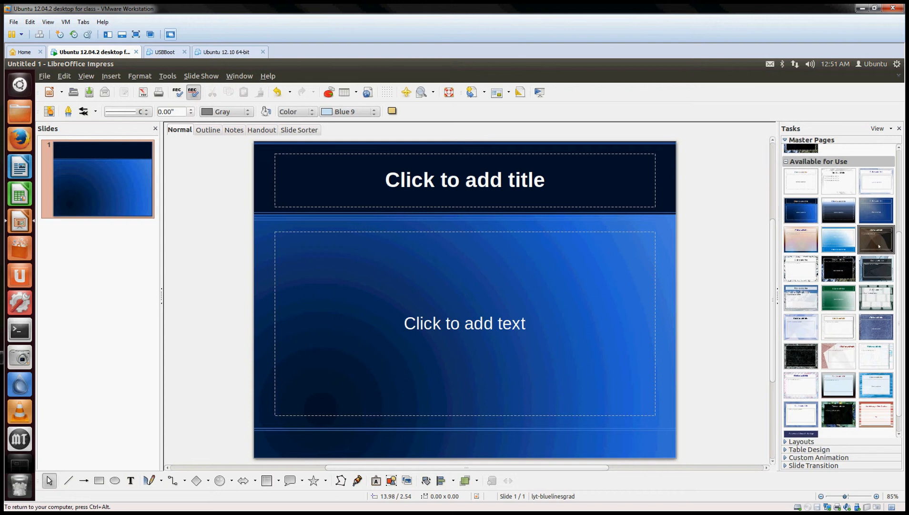
{"action": "left_click", "coordinate": [879, 246]}
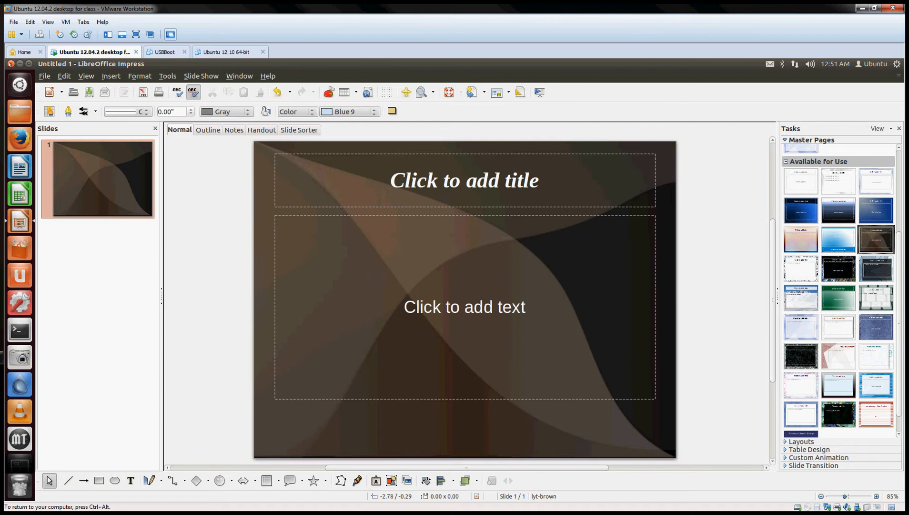
{"action": "left_click", "coordinate": [11, 63]}
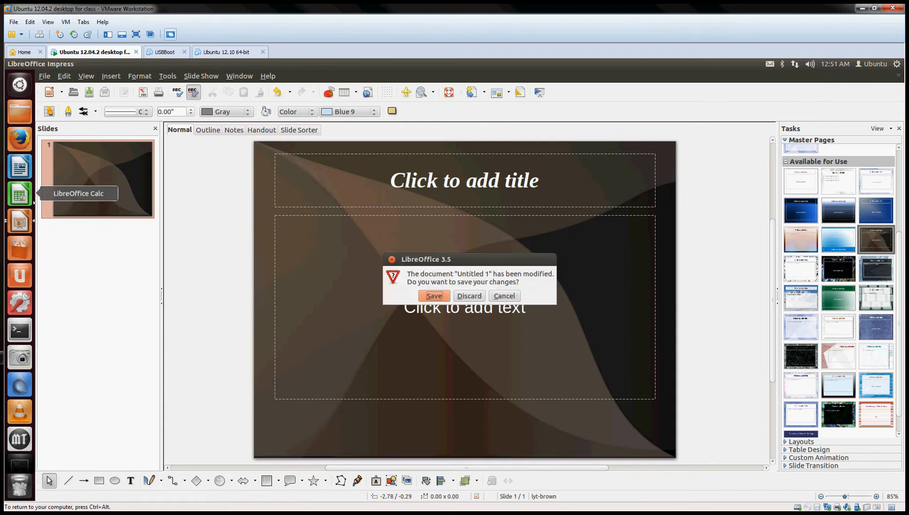
{"action": "left_click", "coordinate": [469, 296]}
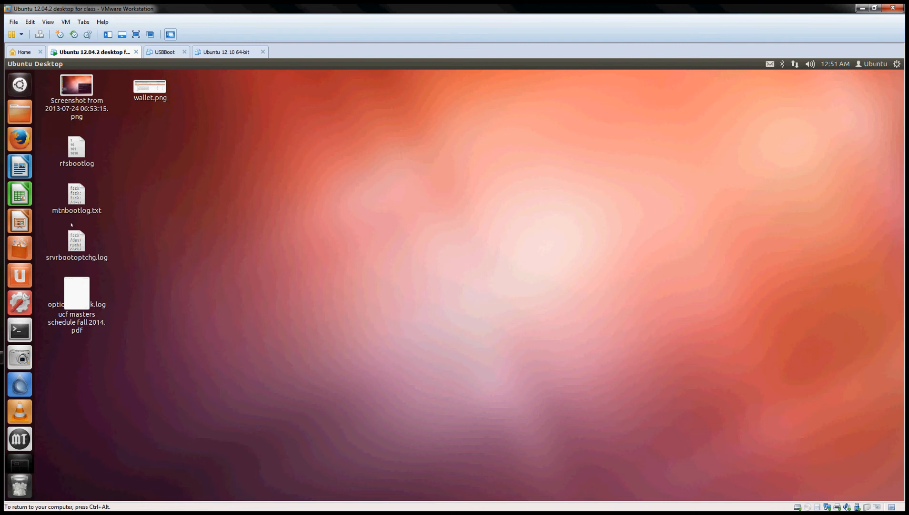
Open Ubuntu Software Center and view the list of sources for all software.
{"action": "left_click", "coordinate": [22, 251]}
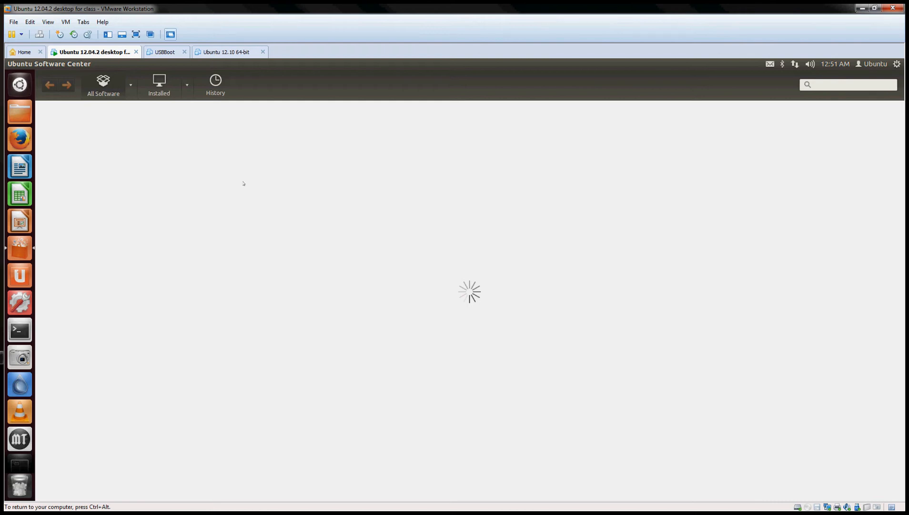
{"action": "left_click", "coordinate": [129, 88]}
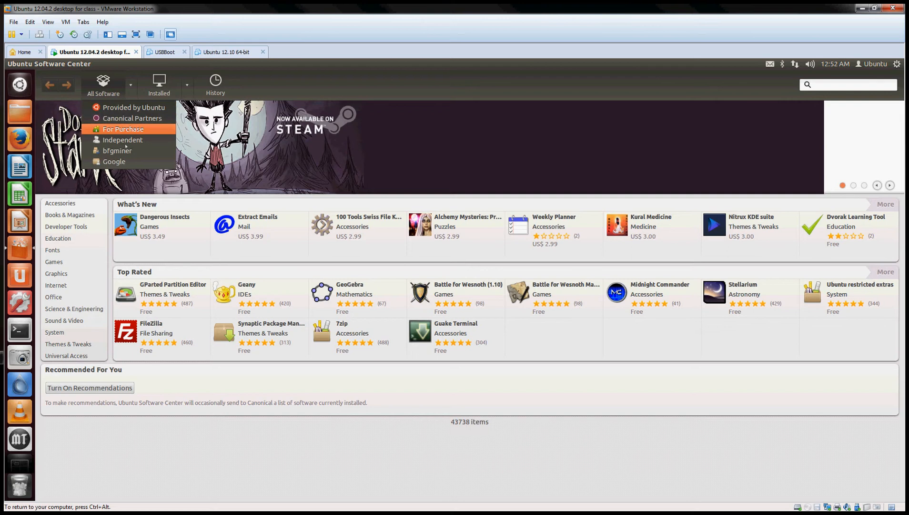
{"action": "left_click", "coordinate": [174, 94]}
Display the installed software by category and view its list of sources.
{"action": "left_click", "coordinate": [163, 93]}
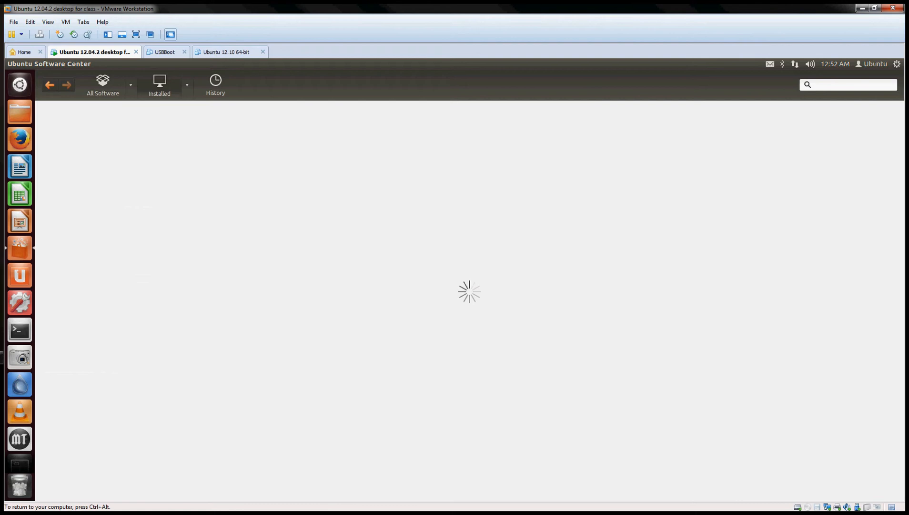
{"action": "left_click", "coordinate": [186, 86]}
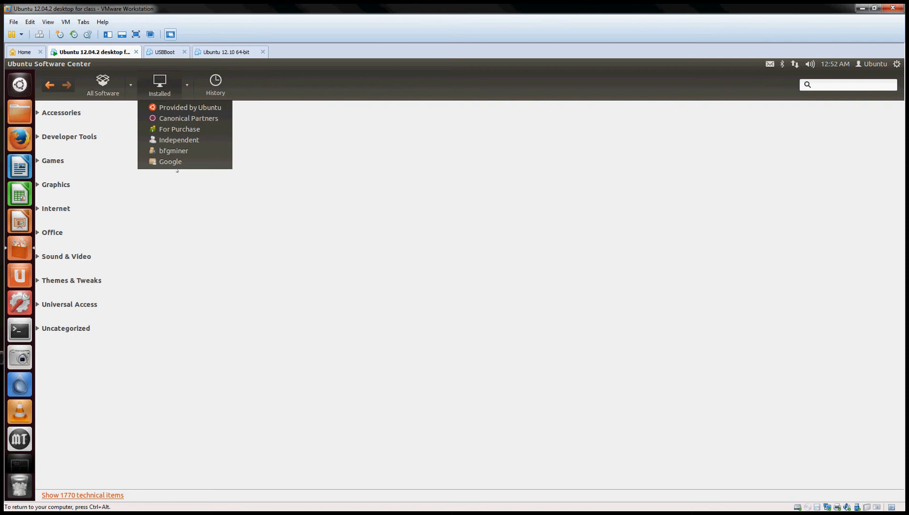
{"action": "left_click", "coordinate": [162, 193]}
{"action": "left_click", "coordinate": [187, 86]}
{"action": "left_click", "coordinate": [174, 232]}
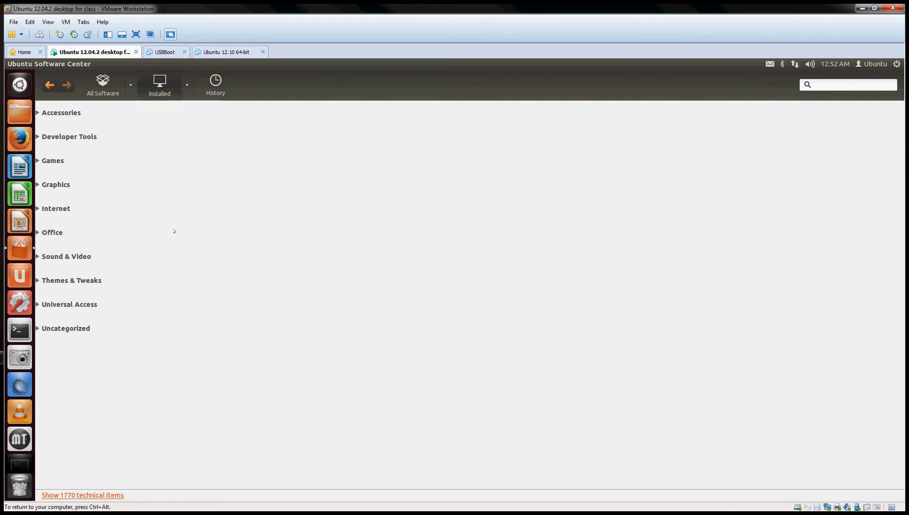
Expand the Accessories and Developer Tools categories of the installed software to view their applications.
{"action": "left_click", "coordinate": [37, 113]}
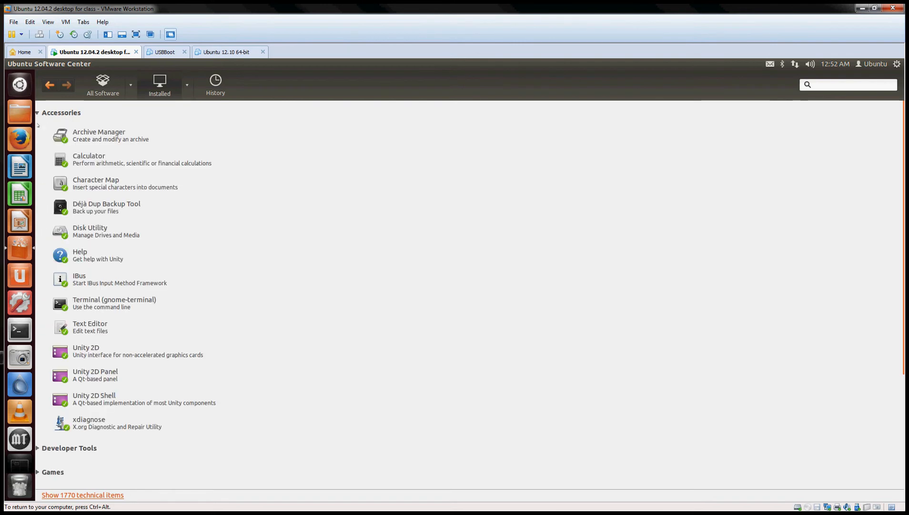
{"action": "scroll", "coordinate": [121, 280], "scroll_direction": "down", "scroll_amount": 1}
{"action": "scroll", "coordinate": [121, 280], "scroll_direction": "down", "scroll_amount": 3}
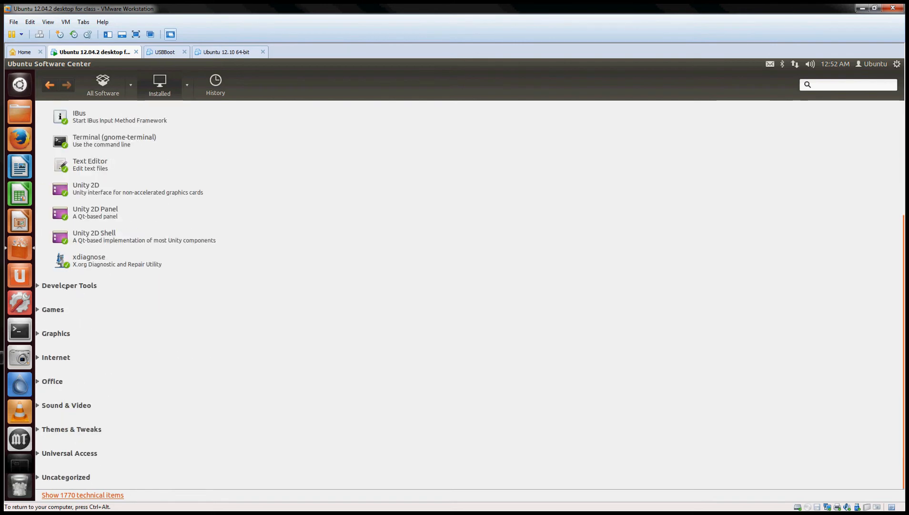
{"action": "left_click", "coordinate": [38, 285]}
{"action": "scroll", "coordinate": [38, 290], "scroll_direction": "down", "scroll_amount": 3}
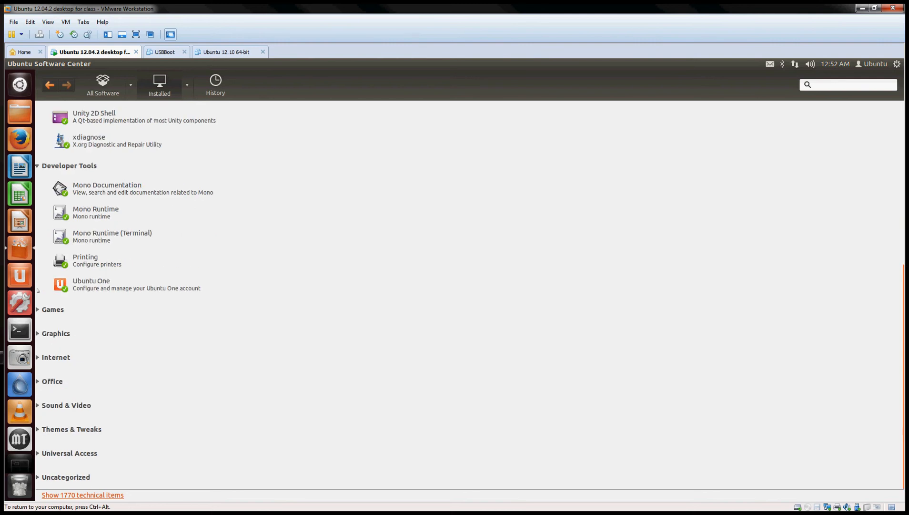
Expand the Games and Graphics categories of the installed software to view their applications.
{"action": "left_click", "coordinate": [38, 309]}
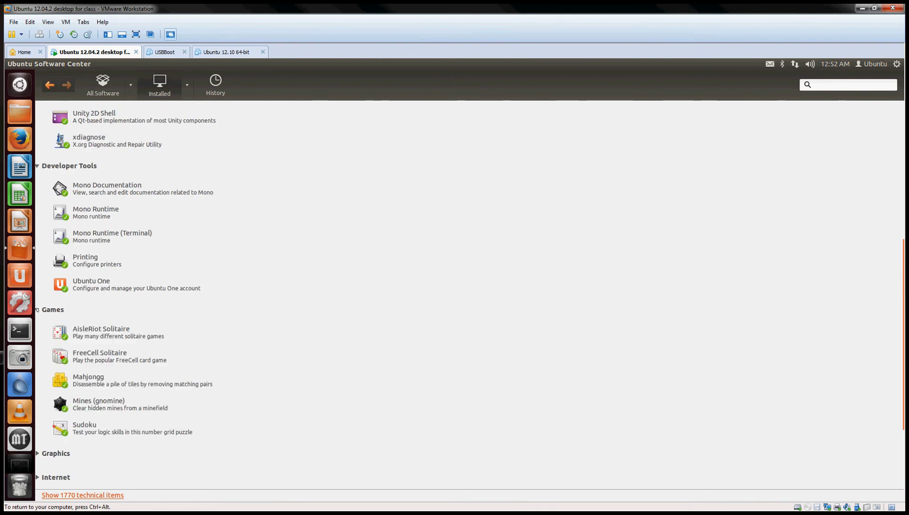
{"action": "scroll", "coordinate": [50, 312], "scroll_direction": "down", "scroll_amount": 3}
{"action": "left_click", "coordinate": [38, 333]}
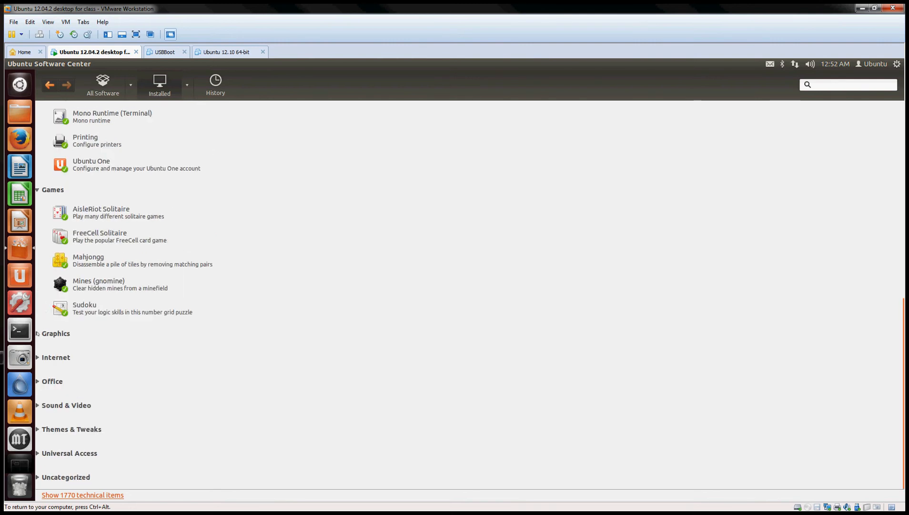
{"action": "scroll", "coordinate": [46, 329], "scroll_direction": "down", "scroll_amount": 3}
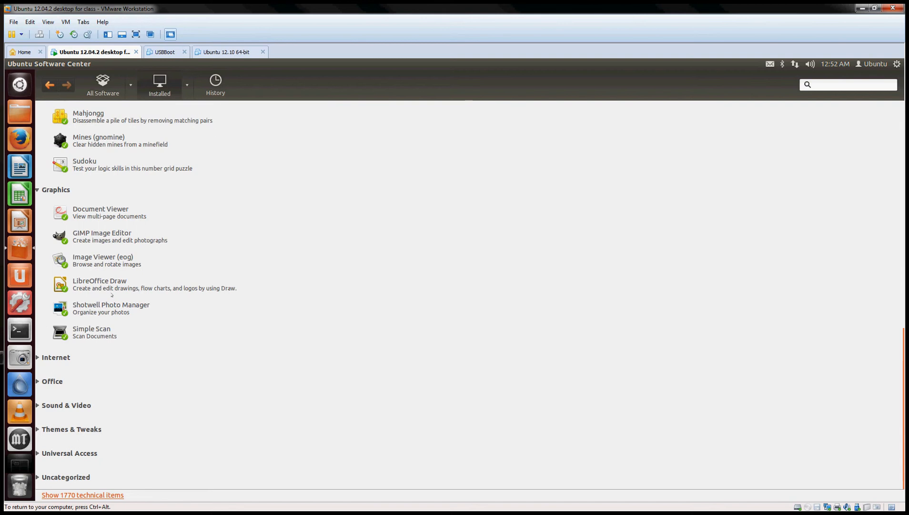
Select Shotwell Photo Manager, GIMP Image Editor and Document Viewer in turn in the Graphics category.
{"action": "left_click", "coordinate": [110, 308]}
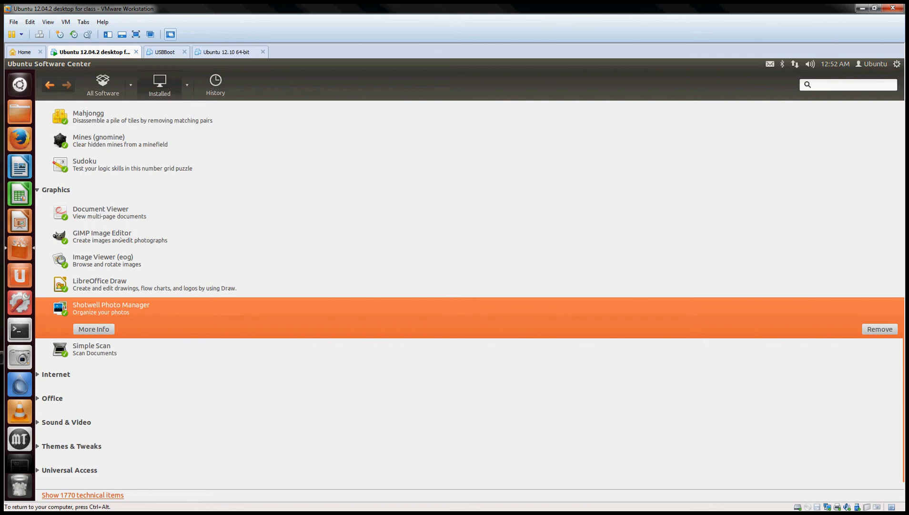
{"action": "left_click", "coordinate": [121, 239]}
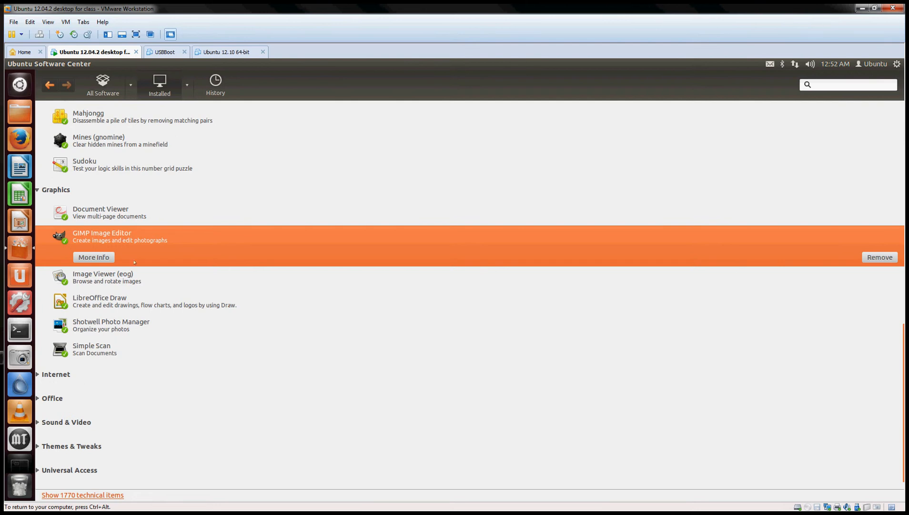
{"action": "left_click", "coordinate": [132, 213]}
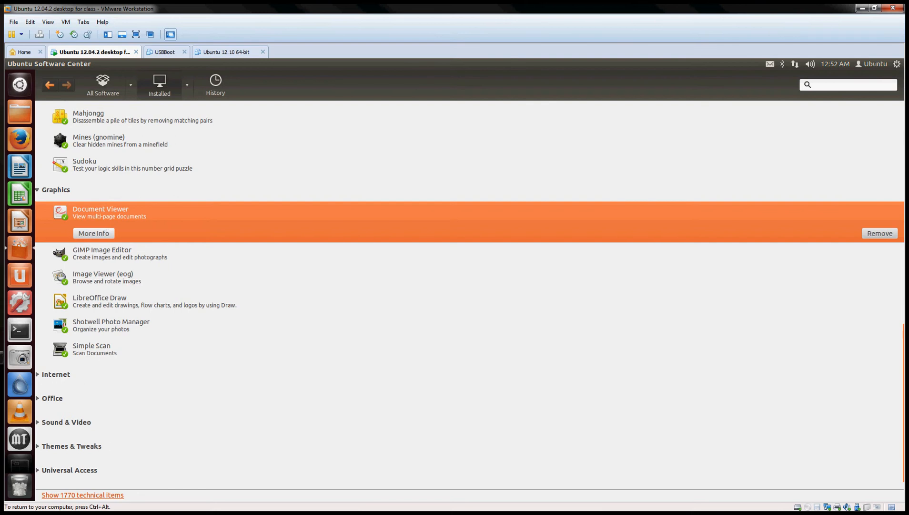
Expand the Internet category of the installed software and look through its applications.
{"action": "scroll", "coordinate": [125, 296], "scroll_direction": "down", "scroll_amount": 1}
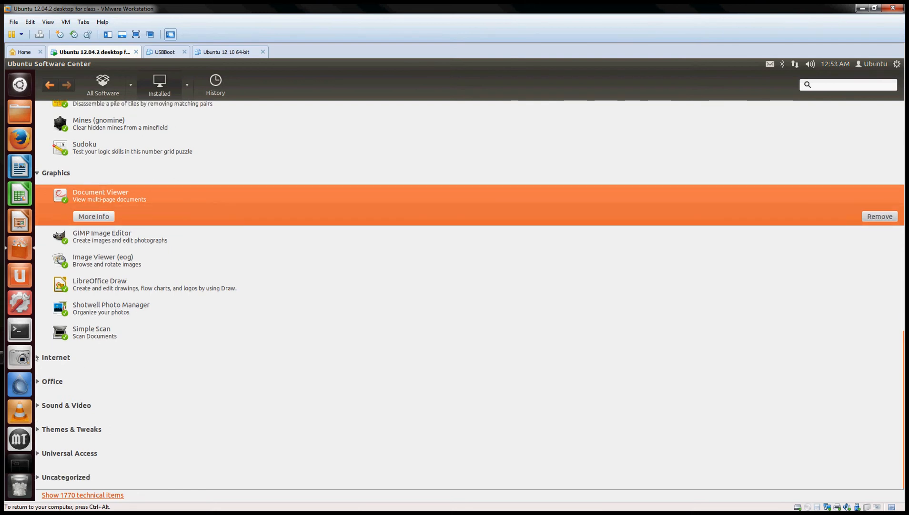
{"action": "left_click", "coordinate": [38, 357]}
{"action": "scroll", "coordinate": [88, 362], "scroll_direction": "down", "scroll_amount": 7}
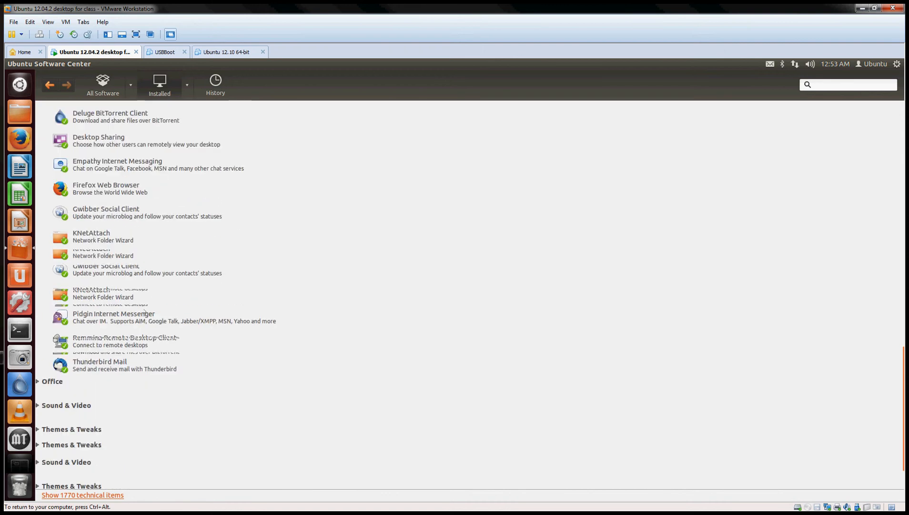
{"action": "scroll", "coordinate": [139, 233], "scroll_direction": "up", "scroll_amount": 1}
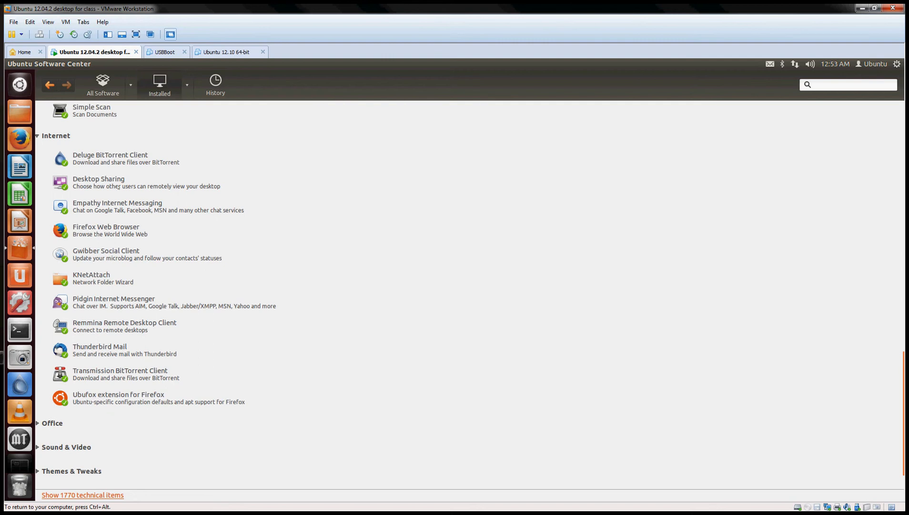
Select Desktop Sharing, Gwibber Social Client, Pidgin Internet Messenger and Thunderbird Mail in turn in the Internet category.
{"action": "left_click", "coordinate": [118, 187]}
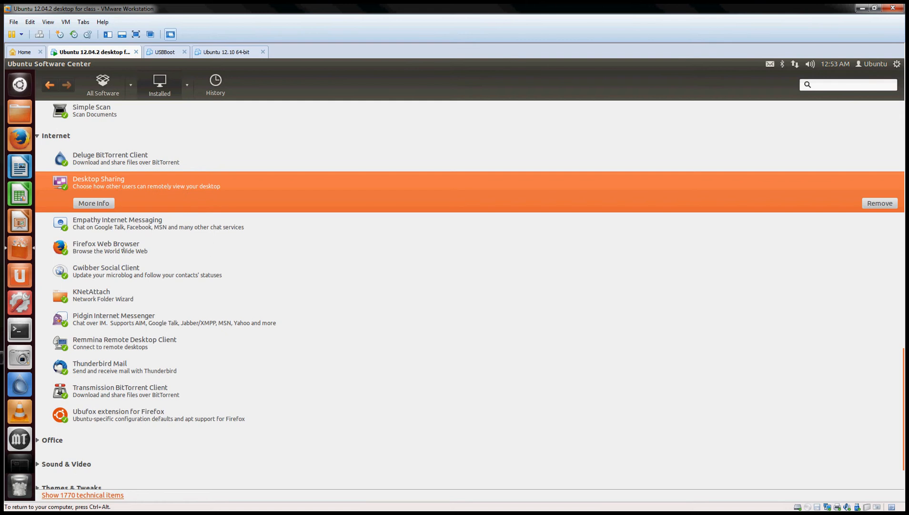
{"action": "left_click", "coordinate": [119, 268]}
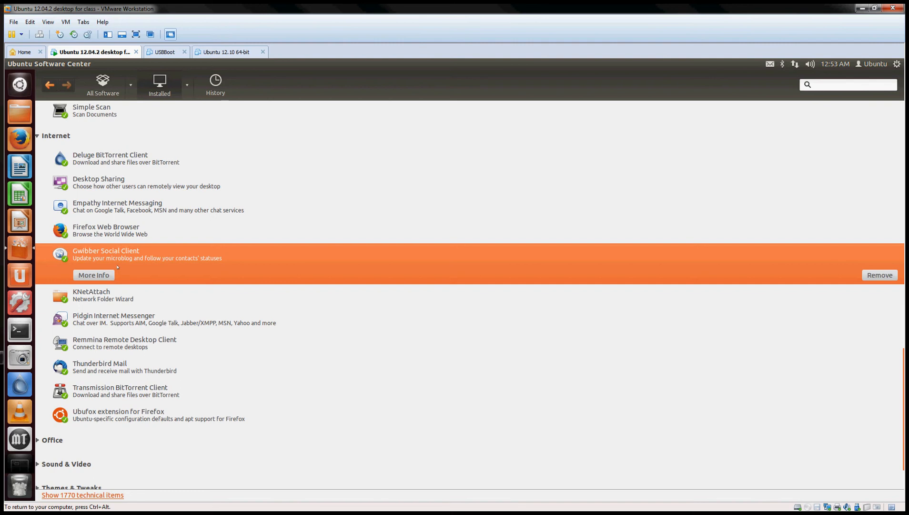
{"action": "left_click", "coordinate": [117, 315]}
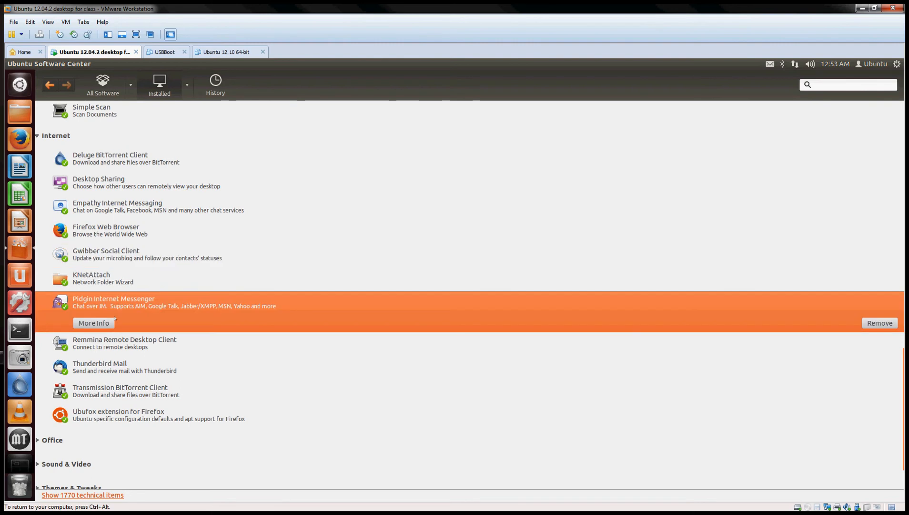
{"action": "left_click", "coordinate": [115, 366]}
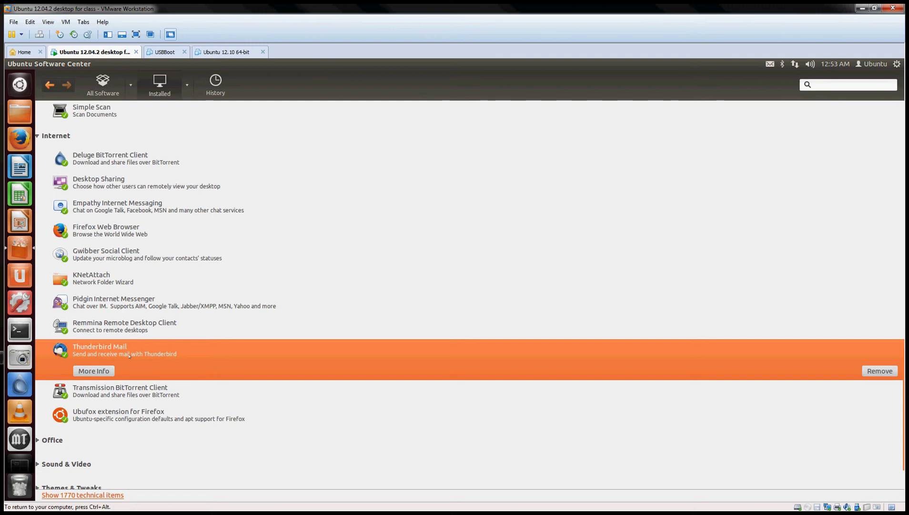
Expand the Office category of the installed software and select LibreOffice Math.
{"action": "scroll", "coordinate": [130, 355], "scroll_direction": "down", "scroll_amount": 3}
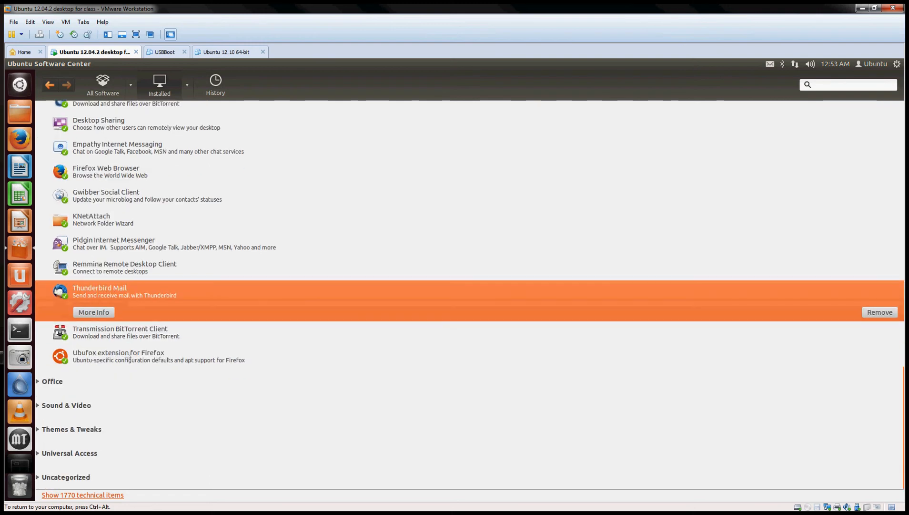
{"action": "left_click", "coordinate": [37, 382]}
{"action": "scroll", "coordinate": [48, 389], "scroll_direction": "down", "scroll_amount": 5}
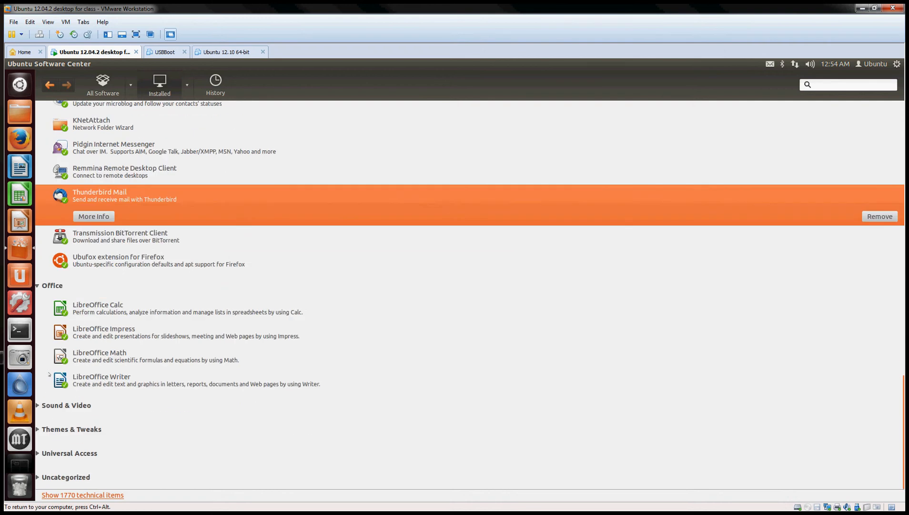
{"action": "left_click", "coordinate": [109, 358]}
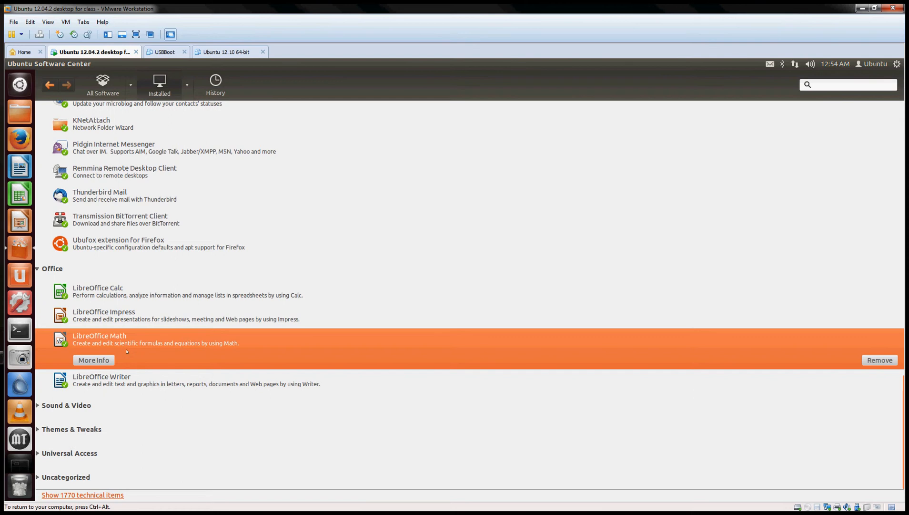
Collapse the Office category, expand Sound & Video, and select MediaTomb and VLC media player in turn.
{"action": "left_click", "coordinate": [37, 269]}
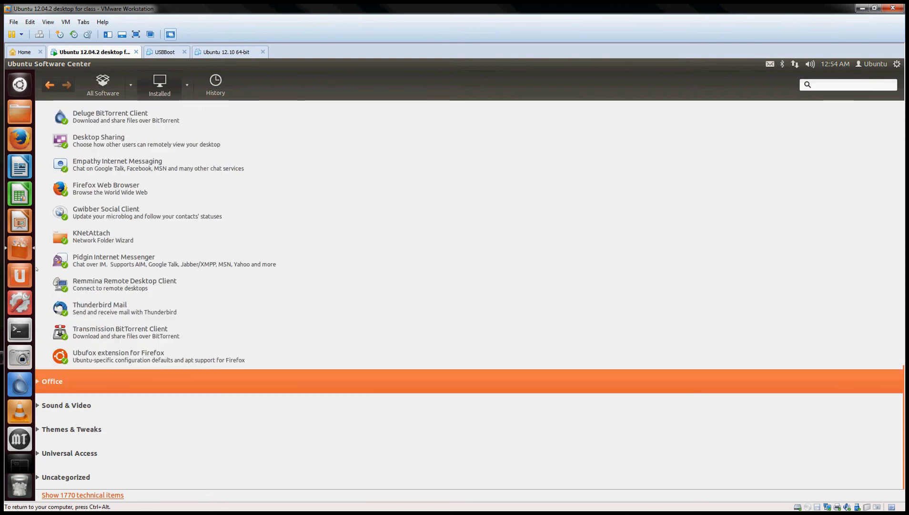
{"action": "left_click", "coordinate": [37, 405]}
{"action": "scroll", "coordinate": [130, 379], "scroll_direction": "down", "scroll_amount": 4}
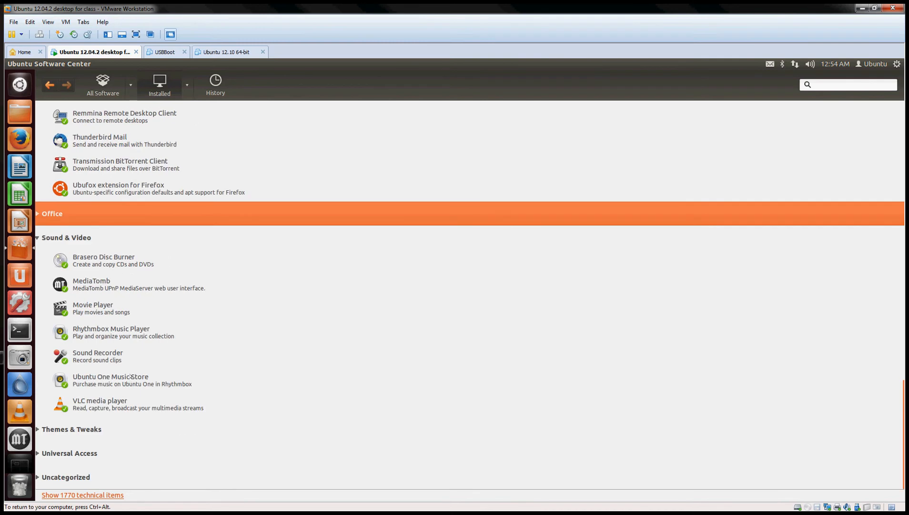
{"action": "left_click", "coordinate": [109, 285]}
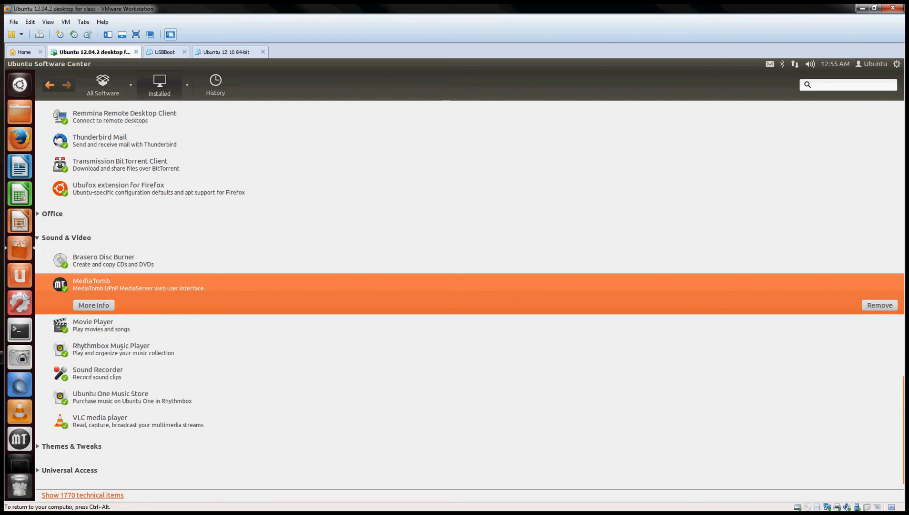
{"action": "left_click", "coordinate": [108, 423]}
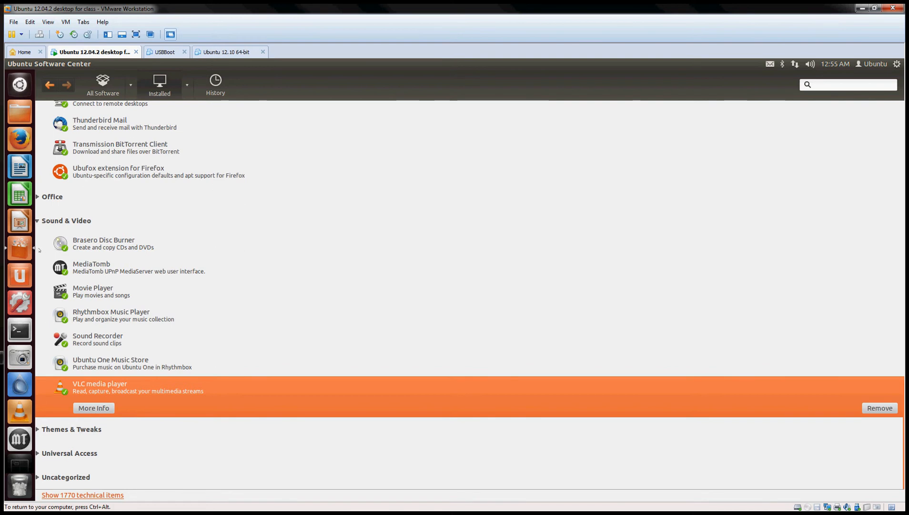
Collapse the Sound & Video category, expand Themes & Tweaks, and select Personal File Sharing.
{"action": "left_click", "coordinate": [65, 220]}
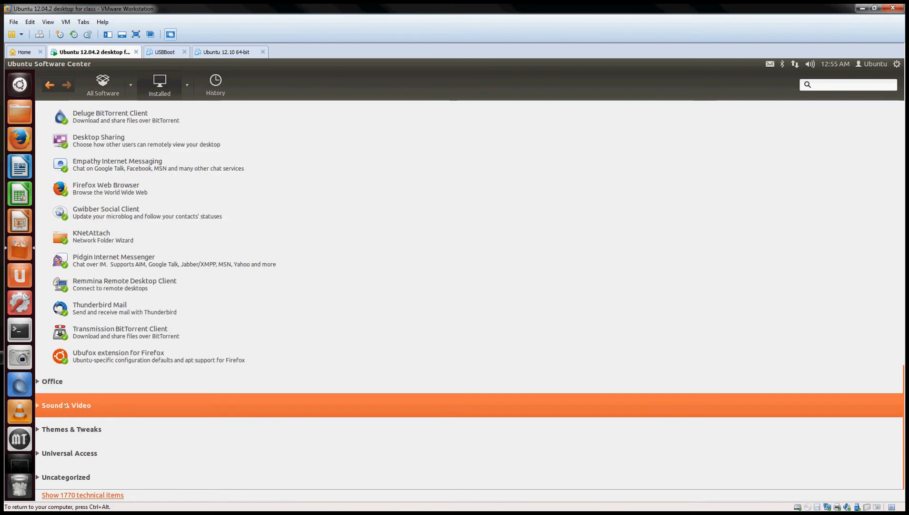
{"action": "left_click", "coordinate": [38, 429]}
{"action": "scroll", "coordinate": [95, 420], "scroll_direction": "down", "scroll_amount": 6}
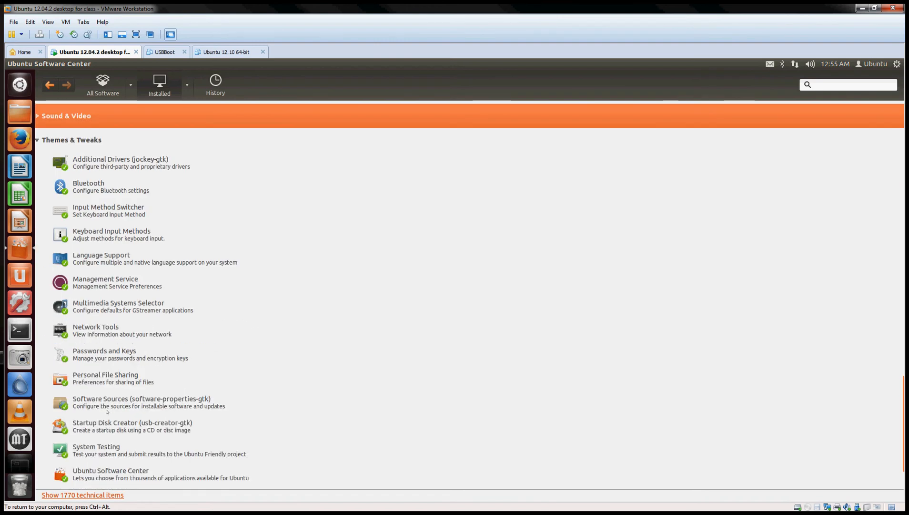
{"action": "left_click", "coordinate": [105, 383]}
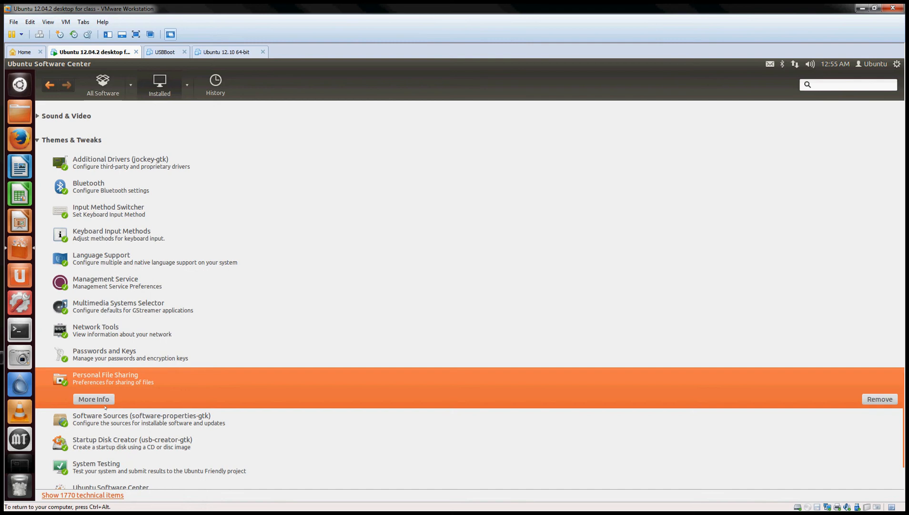
{"action": "scroll", "coordinate": [106, 407], "scroll_direction": "down", "scroll_amount": 3}
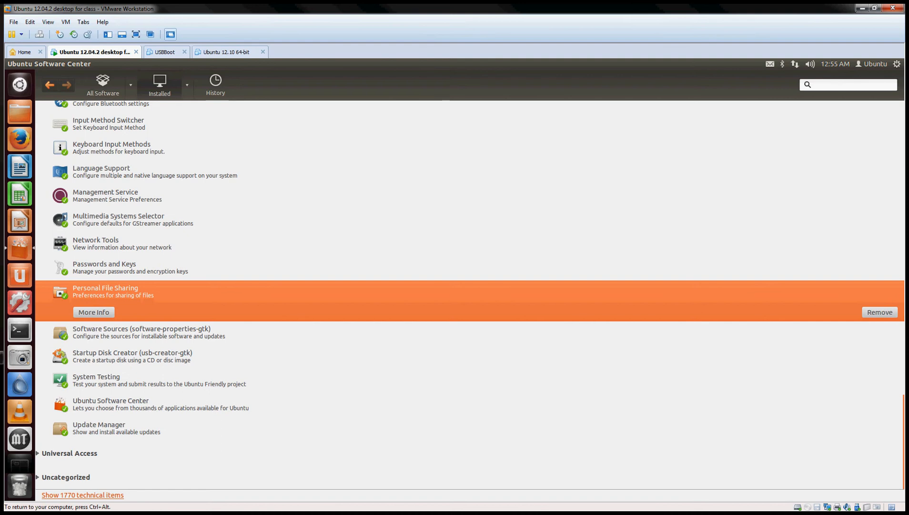
Open the home folder, view the available actions for the backend file and the cop2341 folder, and close the window.
{"action": "left_click", "coordinate": [20, 113]}
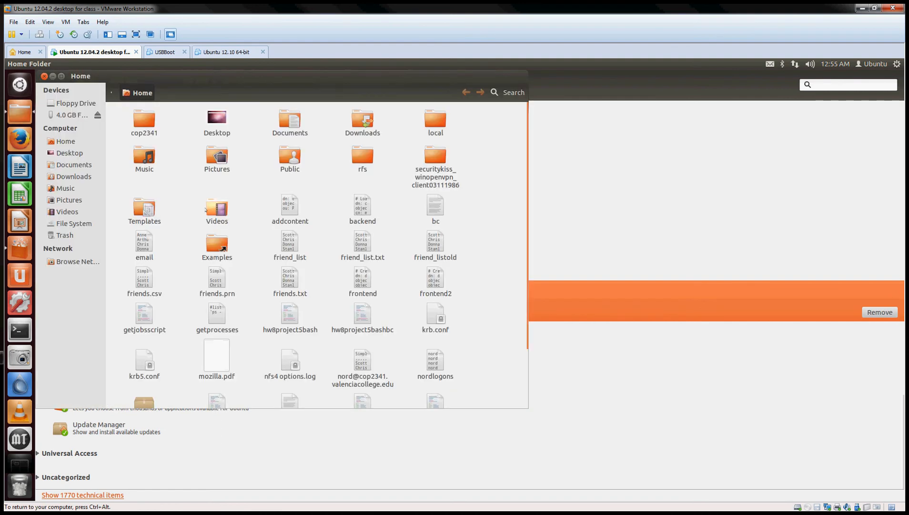
{"action": "right_click", "coordinate": [359, 208]}
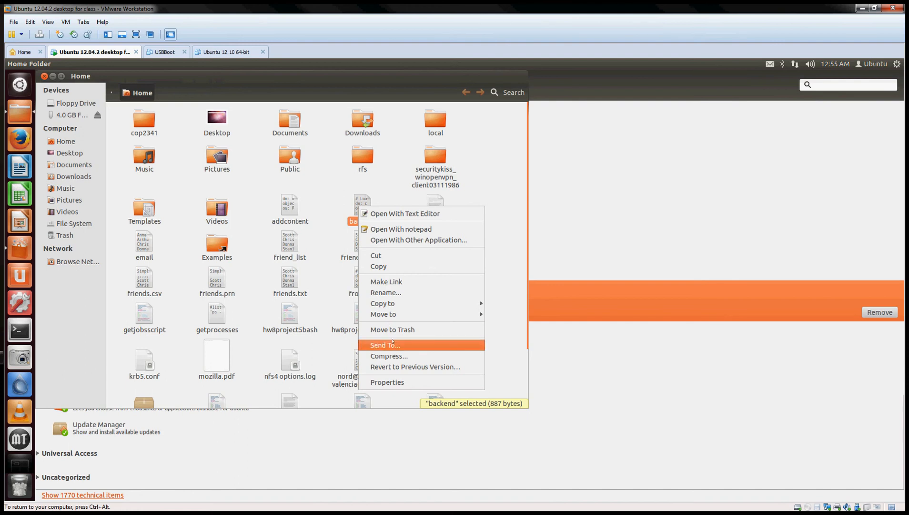
{"action": "left_click", "coordinate": [339, 199]}
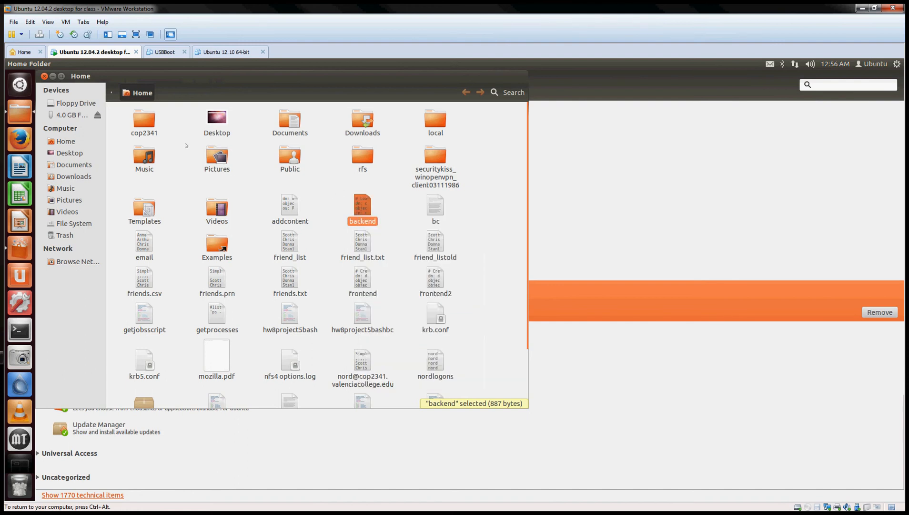
{"action": "right_click", "coordinate": [149, 125]}
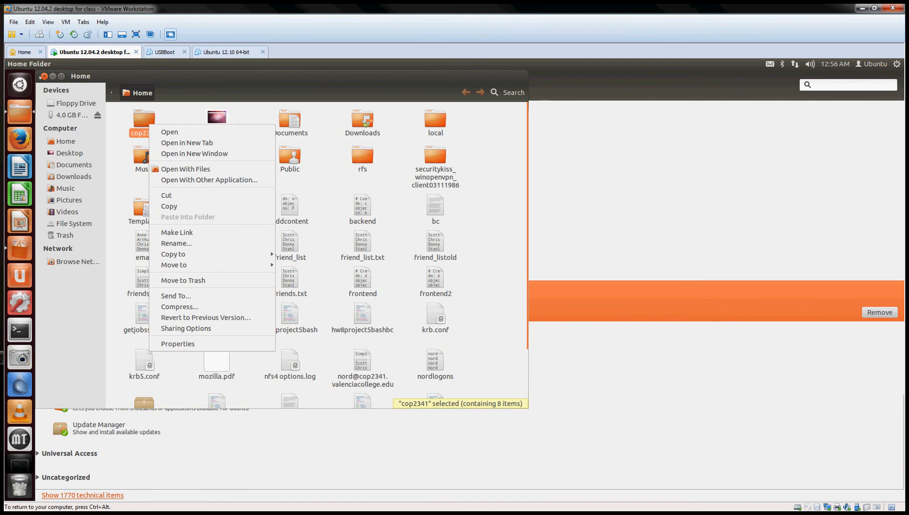
{"action": "left_click", "coordinate": [101, 251]}
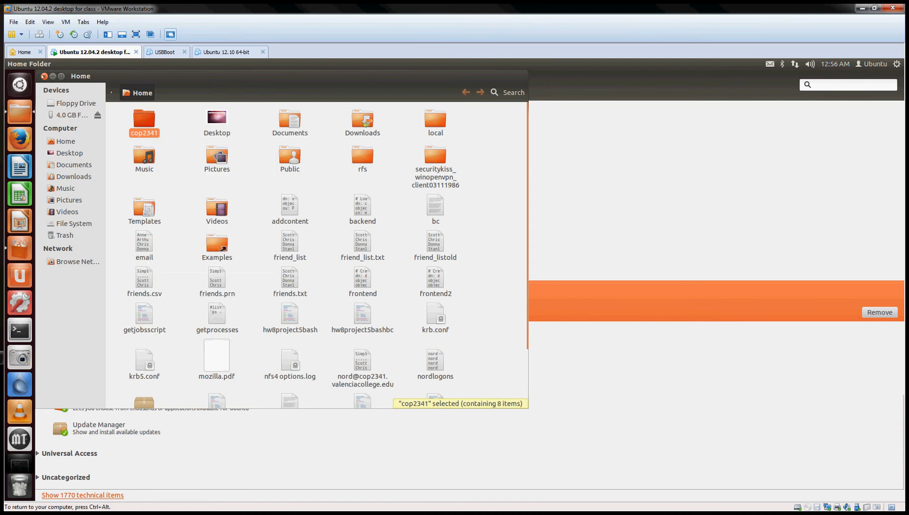
{"action": "left_click", "coordinate": [44, 75]}
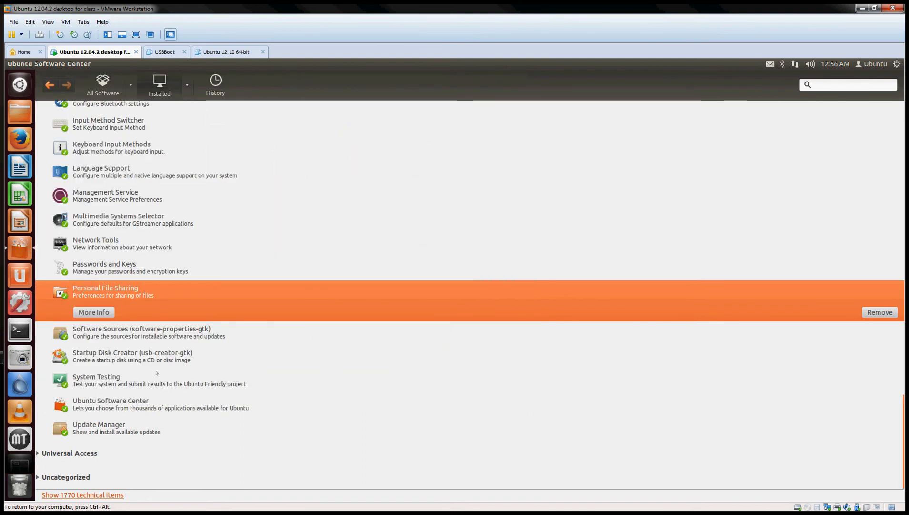
Expand the Uncategorized category of the installed software, look through its applications, and close Software Center.
{"action": "left_click", "coordinate": [39, 477]}
{"action": "scroll", "coordinate": [142, 452], "scroll_direction": "down", "scroll_amount": 8}
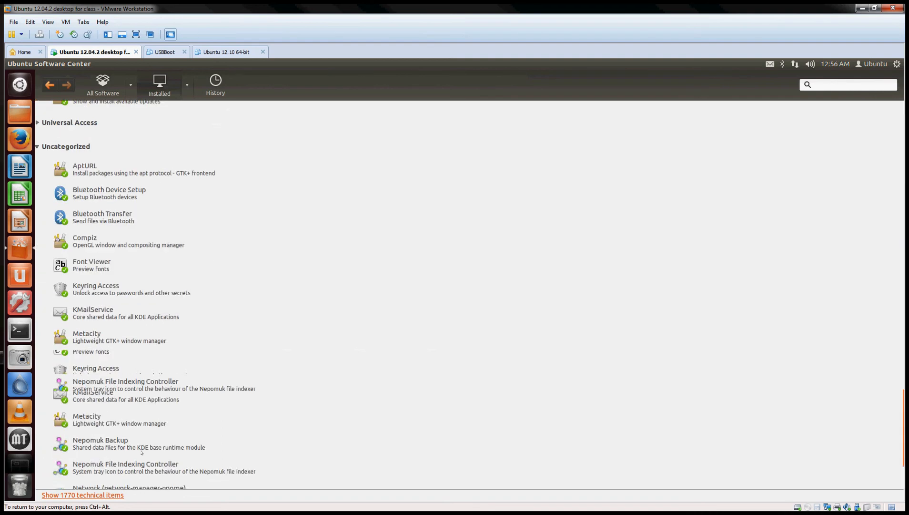
{"action": "scroll", "coordinate": [141, 451], "scroll_direction": "down", "scroll_amount": 1}
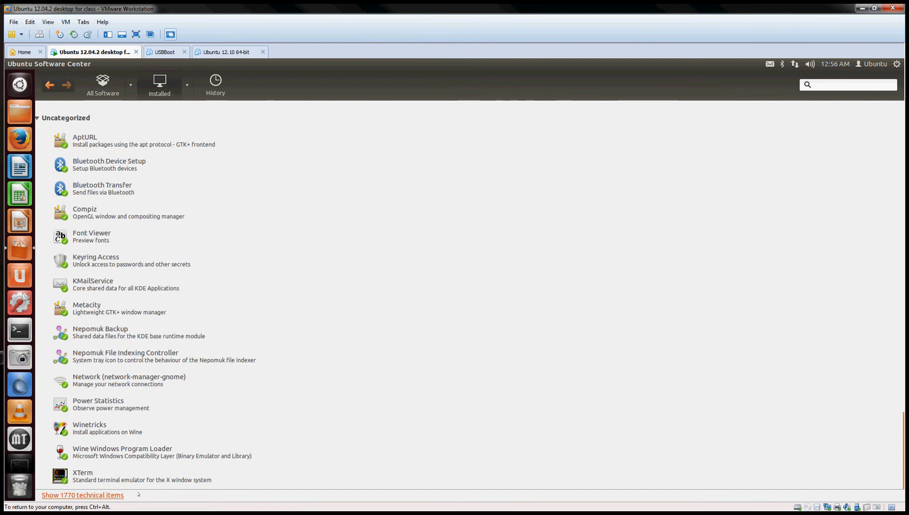
{"action": "left_click", "coordinate": [36, 119]}
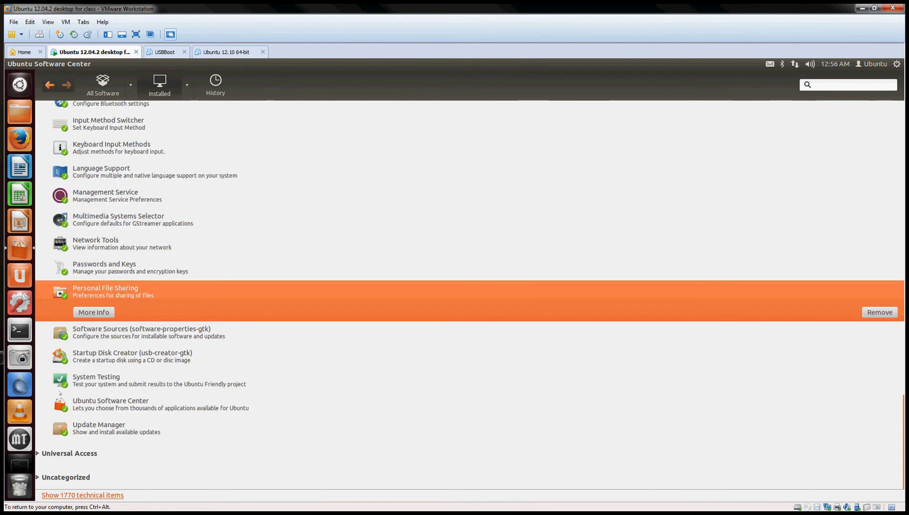
{"action": "left_click", "coordinate": [37, 477]}
{"action": "scroll", "coordinate": [78, 464], "scroll_direction": "down", "scroll_amount": 9}
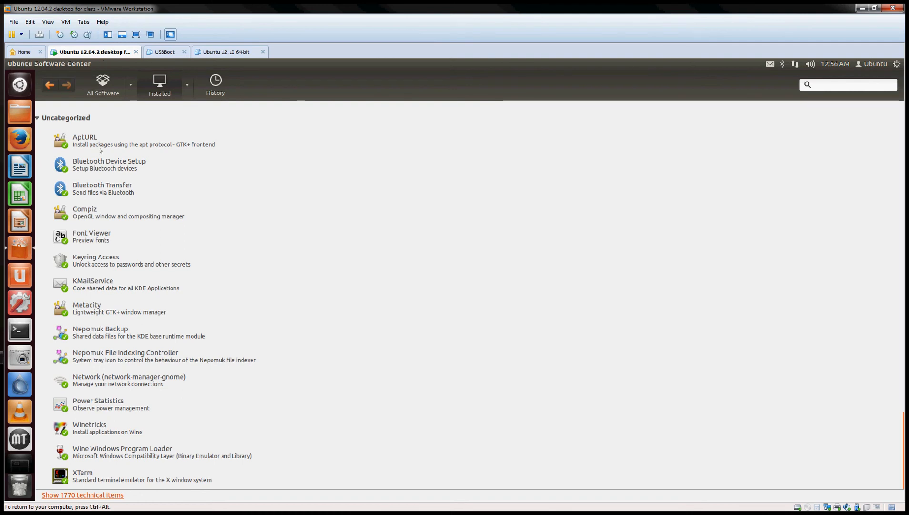
{"action": "left_click", "coordinate": [11, 63]}
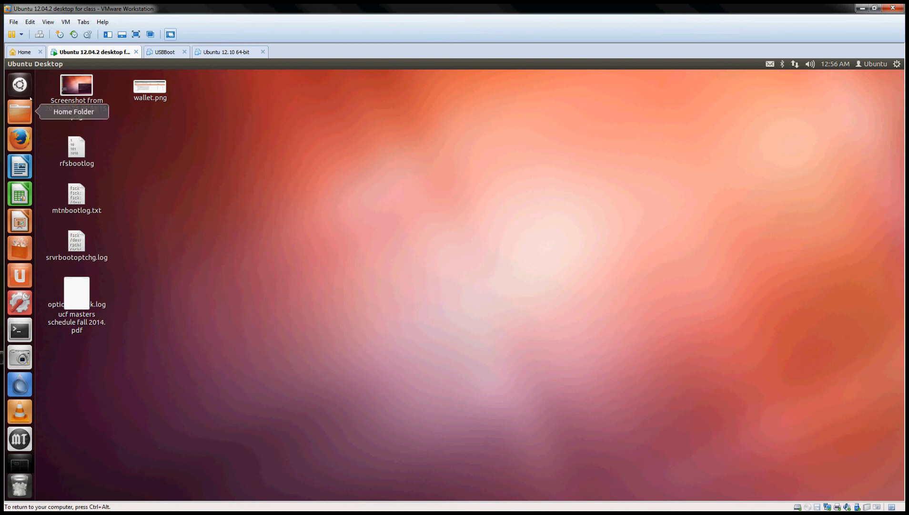
Search the Dash for "wine" and close the Dash after viewing the matching applications.
{"action": "key", "text": "super"}
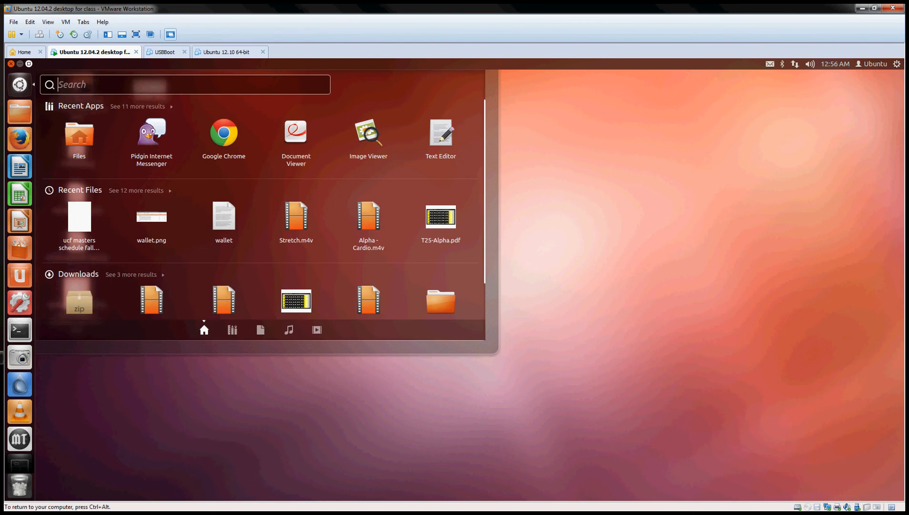
{"action": "type", "text": "wine"}
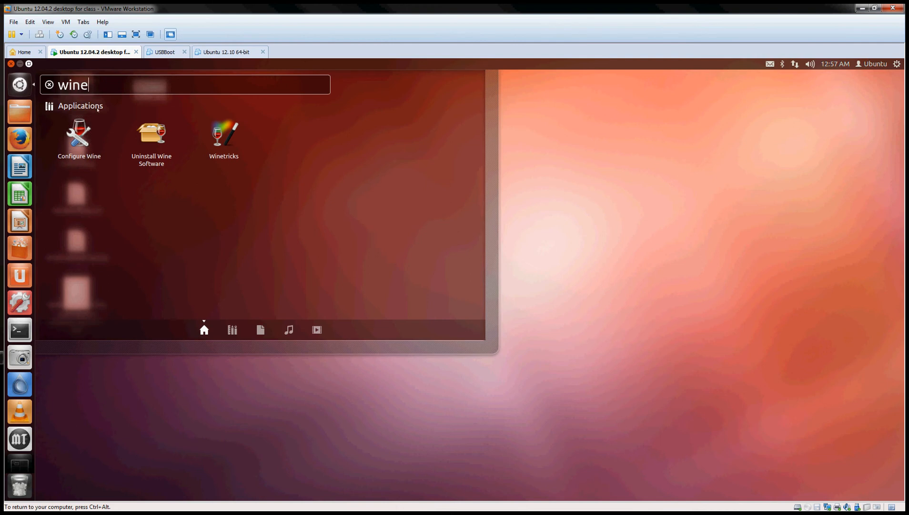
{"action": "left_click_drag", "start_coordinate": [97, 83], "coordinate": [51, 79]}
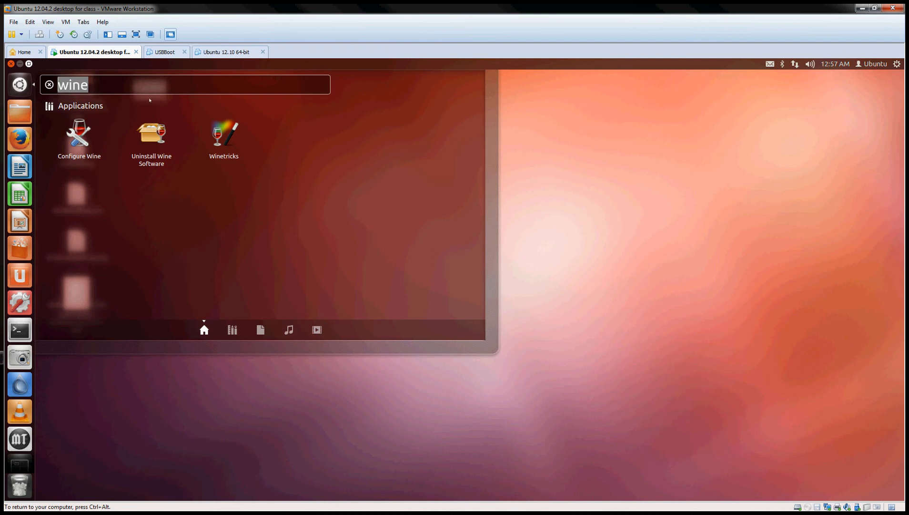
{"action": "left_click", "coordinate": [11, 63]}
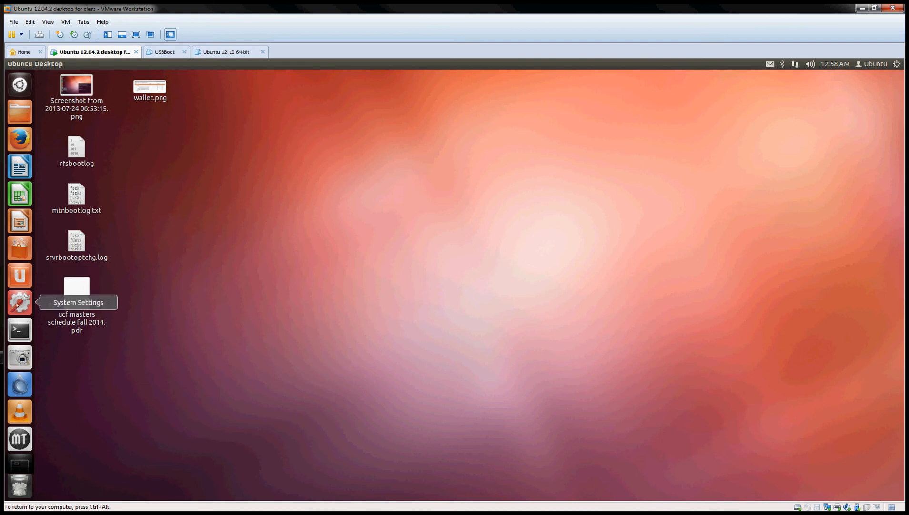
Open System Settings, move its window to the desktop's upper-left area to view the categories, and close it.
{"action": "left_click", "coordinate": [19, 302]}
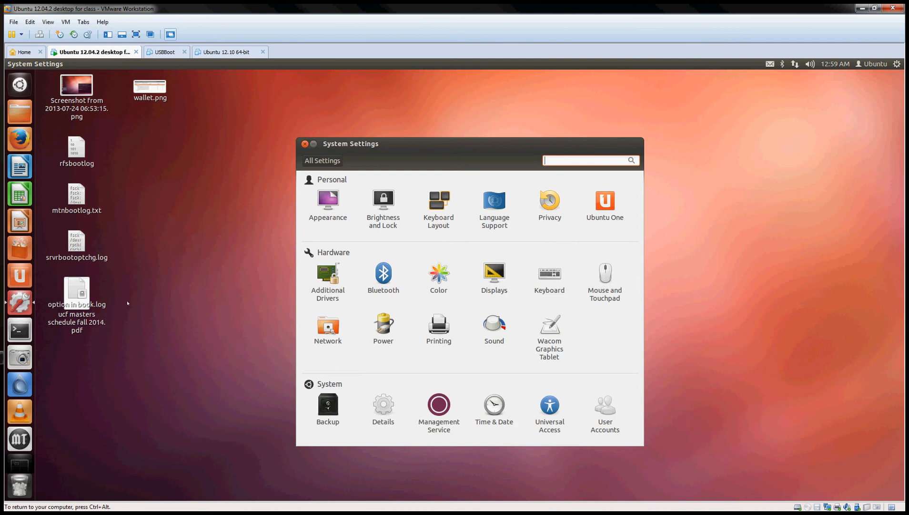
{"action": "left_click_drag", "start_coordinate": [511, 153], "coordinate": [260, 85]}
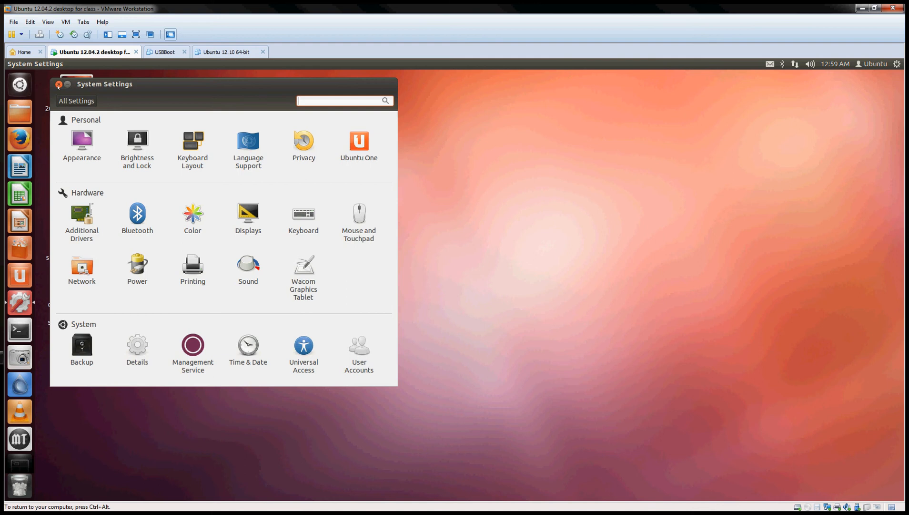
{"action": "left_click", "coordinate": [58, 86]}
Open a terminal window and shift it slightly away from the launcher.
{"action": "left_click", "coordinate": [19, 330]}
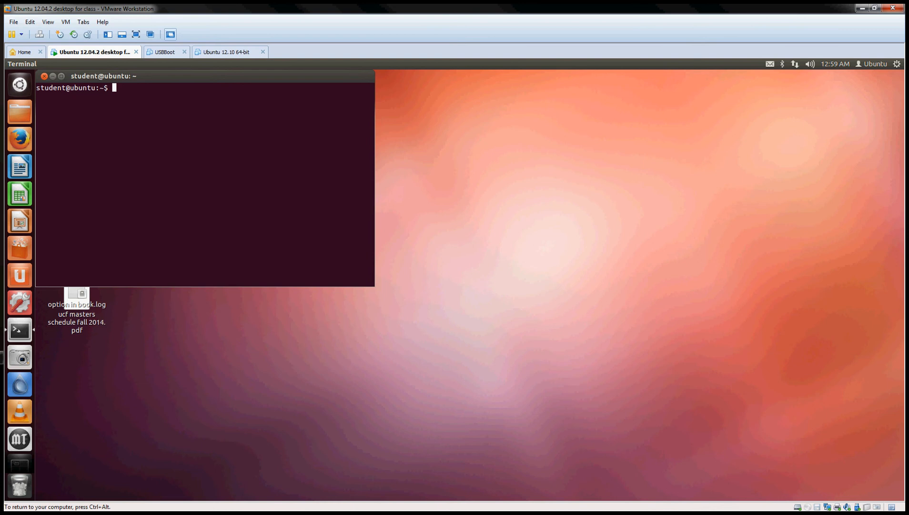
{"action": "key", "text": "ctrl+alt"}
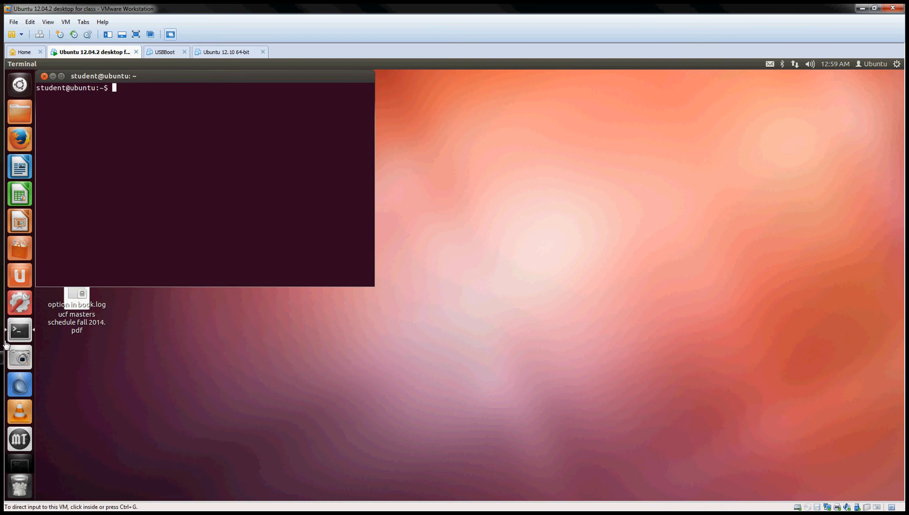
{"action": "left_click", "coordinate": [6, 344]}
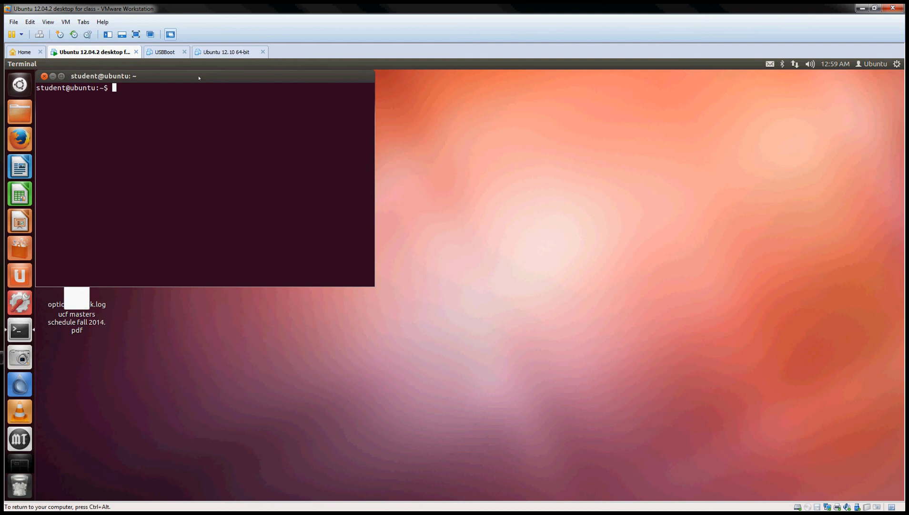
{"action": "left_click_drag", "start_coordinate": [199, 77], "coordinate": [200, 79]}
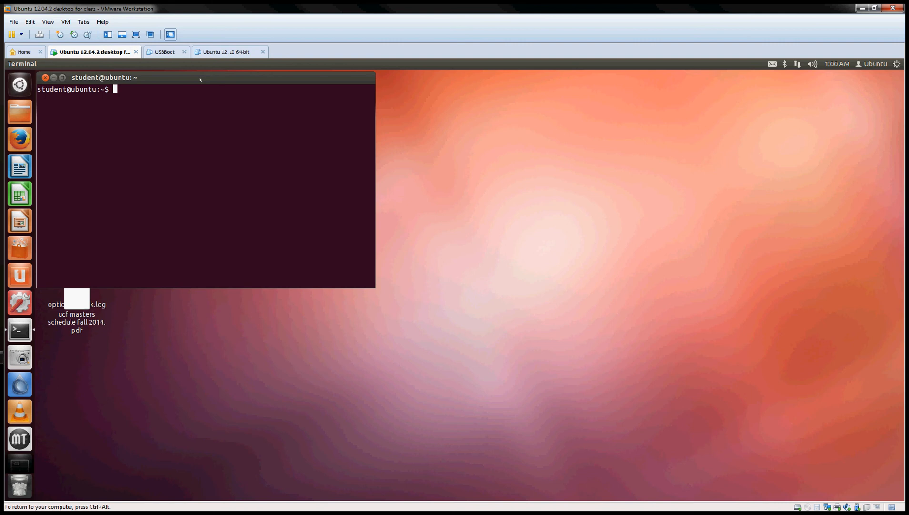
Run sudo ifconfig in the terminal, enter the account password, and highlight the eth0 IPv4 and IPv6 address lines.
{"action": "type", "text": "sudo ifconfig"}
{"action": "key", "text": "Return"}
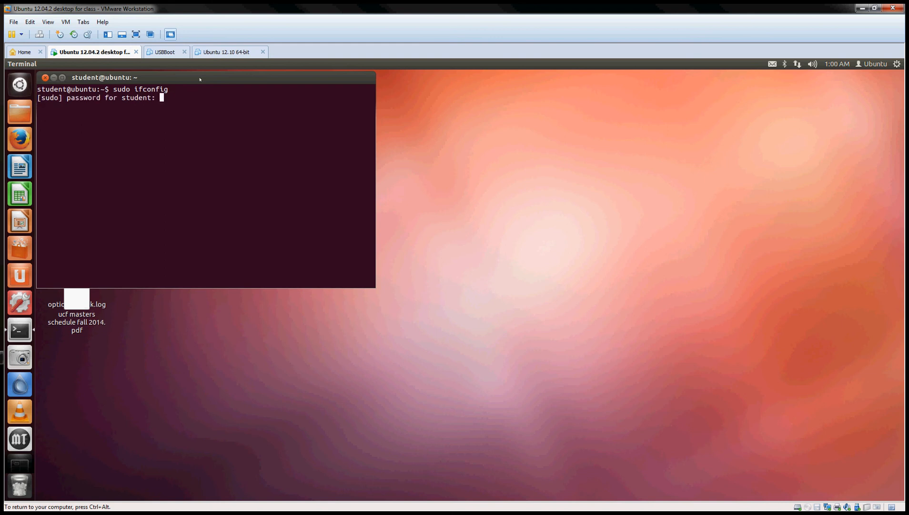
{"action": "key", "text": "Return"}
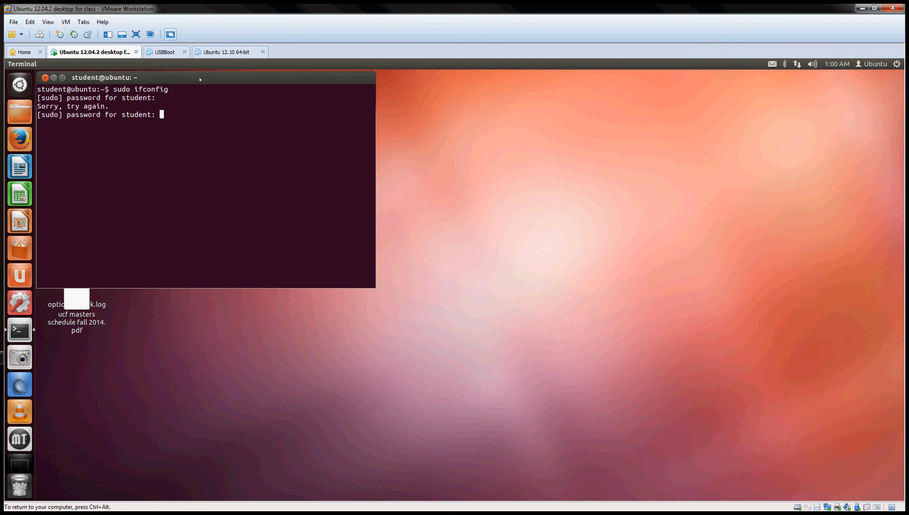
{"action": "key", "text": "Return"}
{"action": "key", "text": "ctrl+g"}
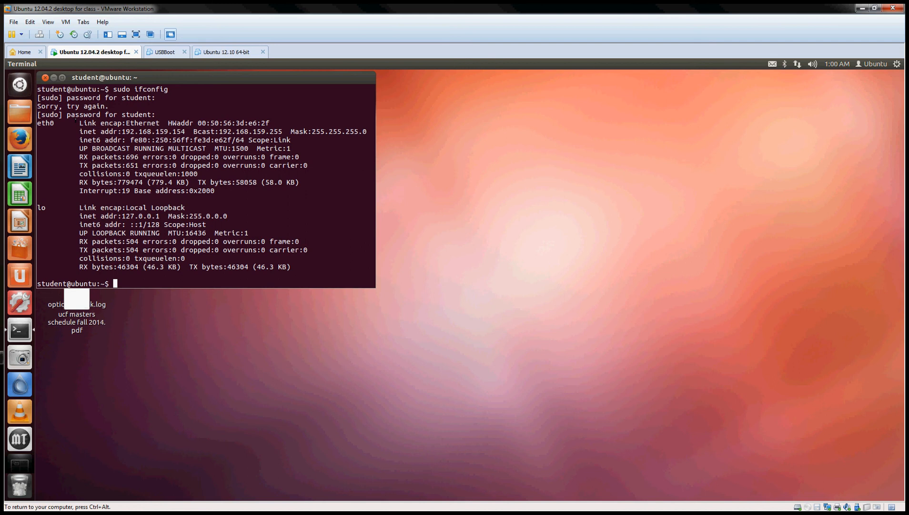
{"action": "left_click_drag", "start_coordinate": [79, 131], "coordinate": [292, 140]}
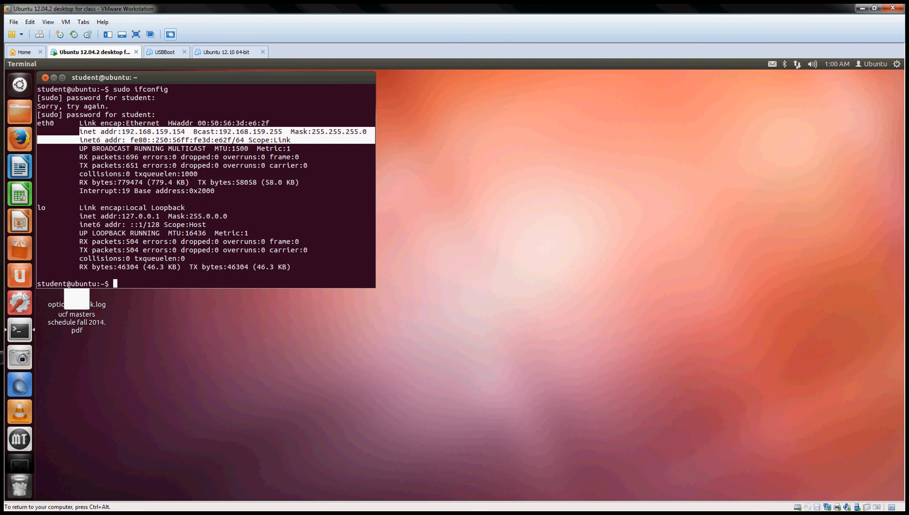
Open the network connection editor to view the wired connections, and close it without changes.
{"action": "left_click", "coordinate": [797, 63]}
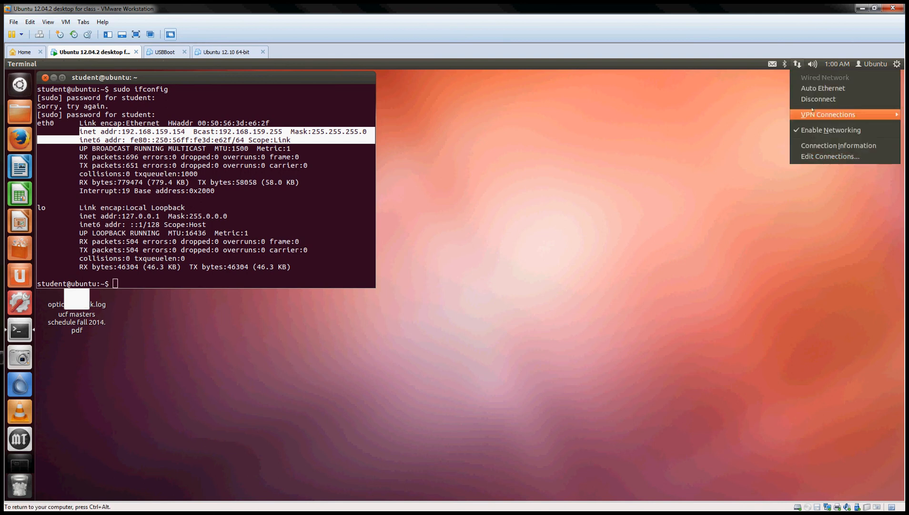
{"action": "left_click", "coordinate": [813, 155]}
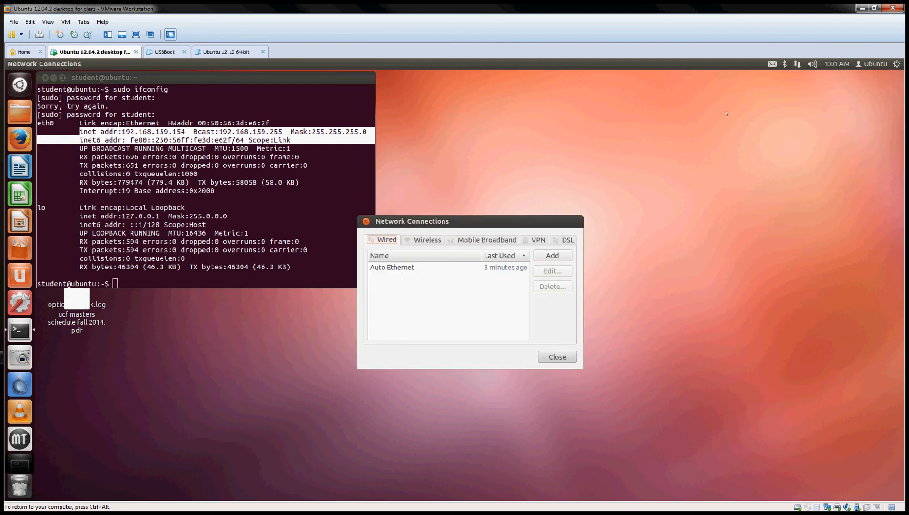
{"action": "left_click", "coordinate": [365, 221]}
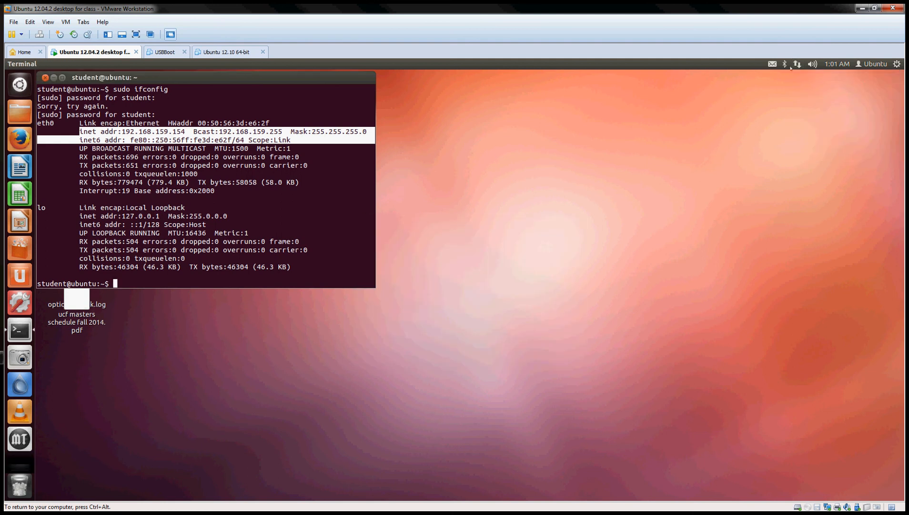
Open the active network's connection information, move its window beside the terminal to compare the addresses, and close it.
{"action": "left_click", "coordinate": [797, 64]}
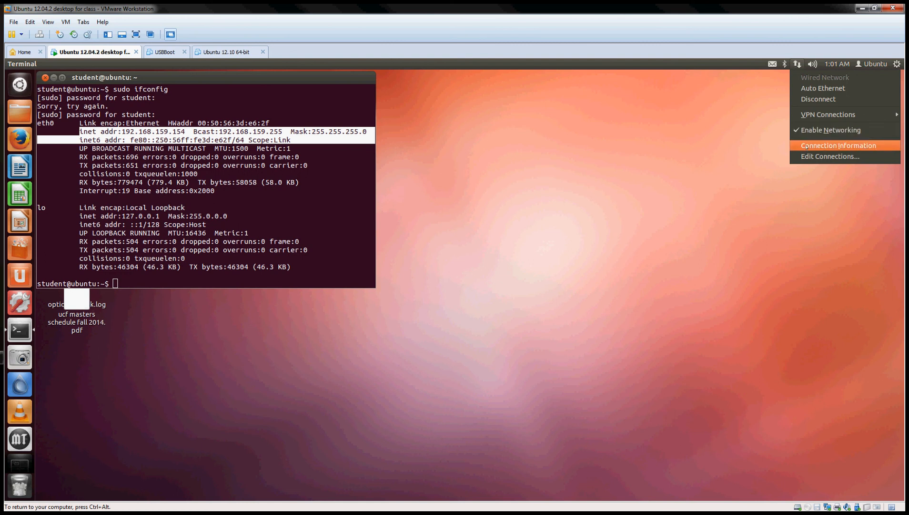
{"action": "left_click", "coordinate": [835, 145]}
{"action": "left_click_drag", "start_coordinate": [489, 164], "coordinate": [504, 78]}
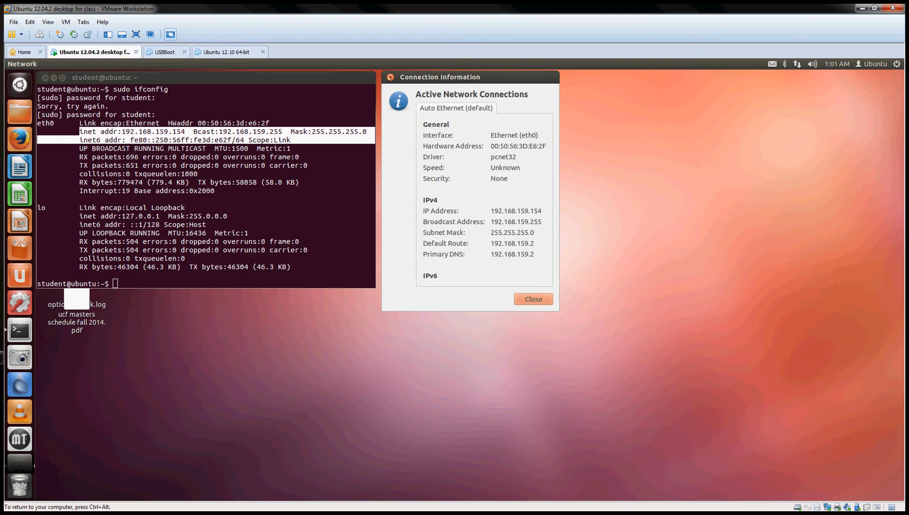
{"action": "left_click", "coordinate": [390, 77]}
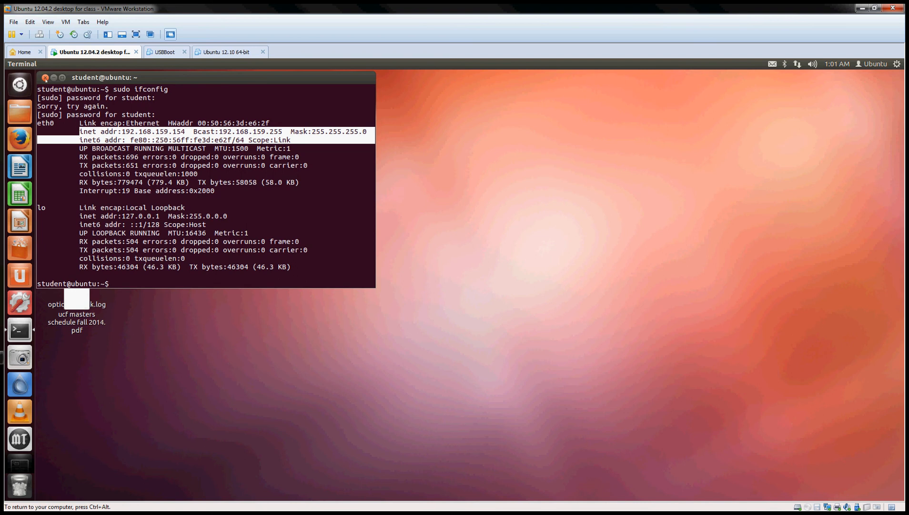
Clear the text selection in the terminal and end the session with the exit command.
{"action": "left_click", "coordinate": [186, 130]}
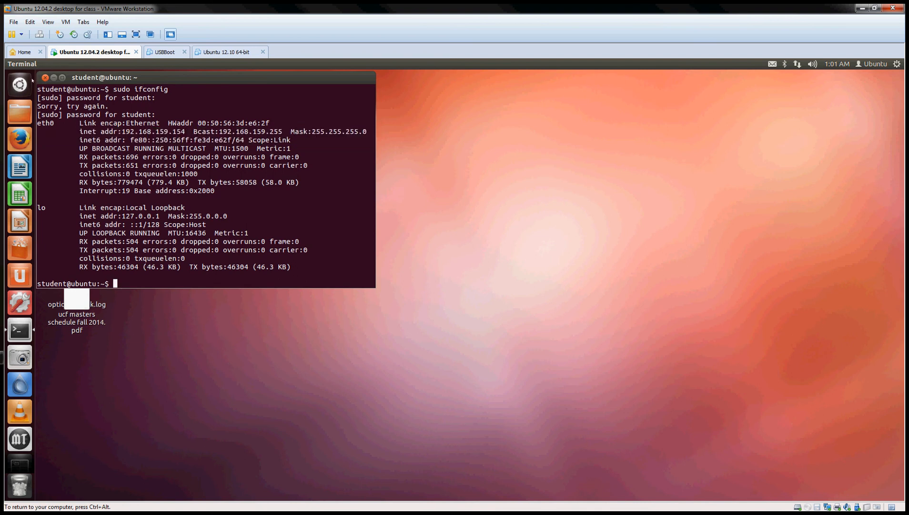
{"action": "type", "text": "exit"}
{"action": "key", "text": "Return"}
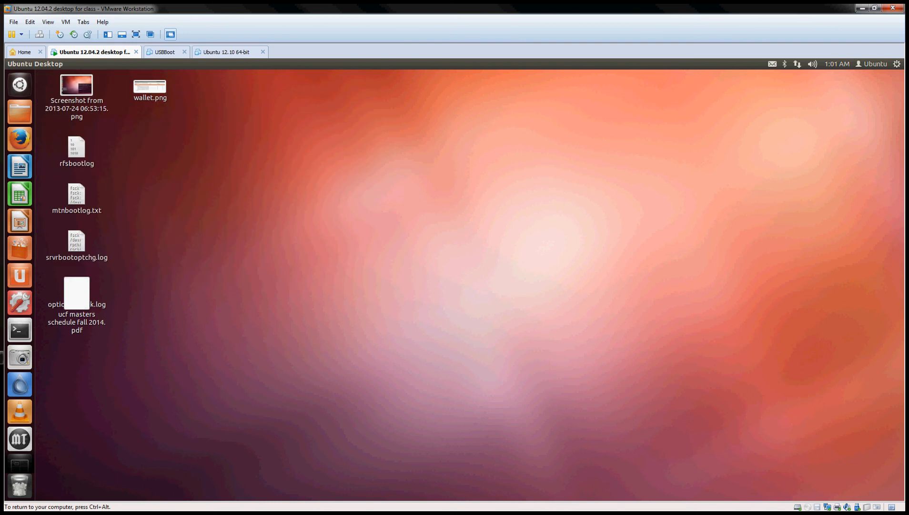
Examine the network options and the list of configured VPN connections without connecting to any of them.
{"action": "left_click", "coordinate": [797, 64]}
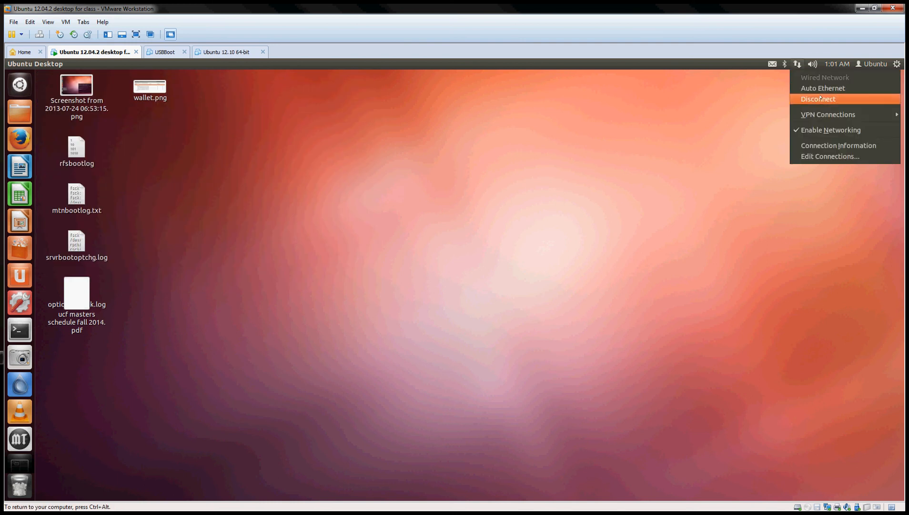
{"action": "mouse_move", "coordinate": [816, 113]}
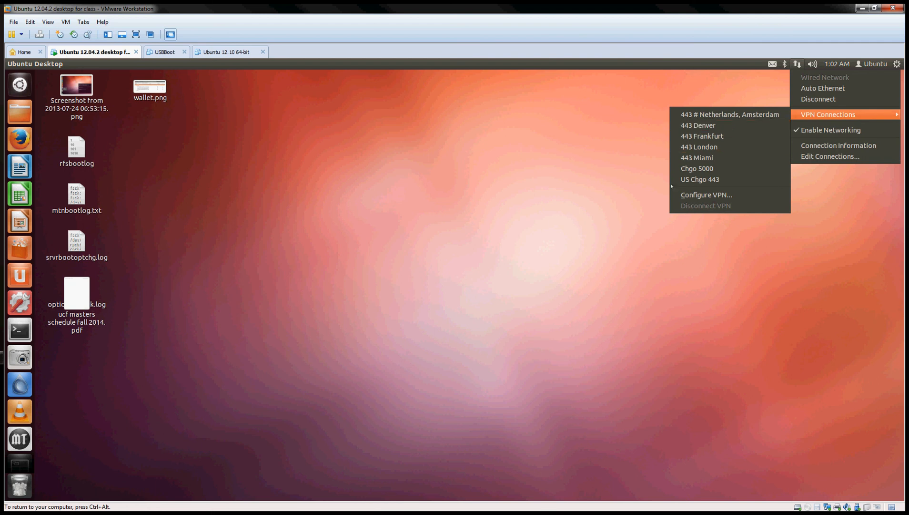
{"action": "left_click", "coordinate": [642, 156]}
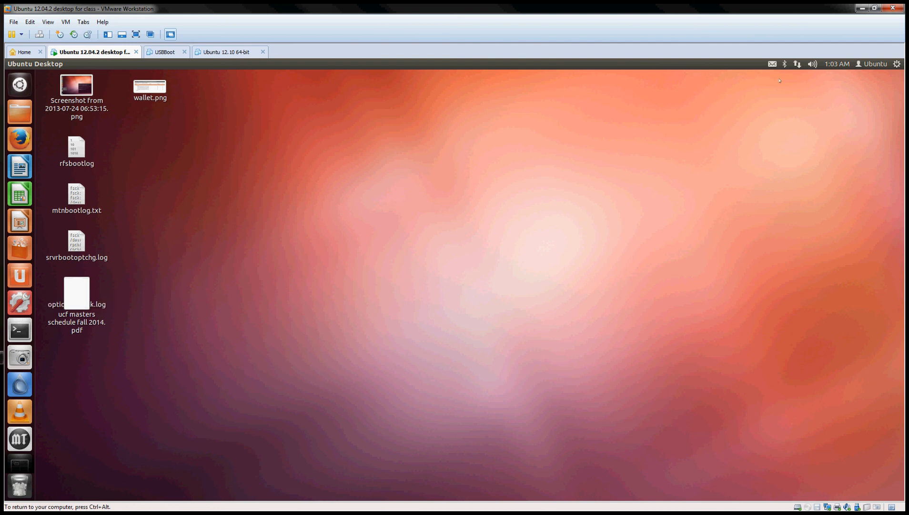
{"action": "left_click", "coordinate": [798, 64]}
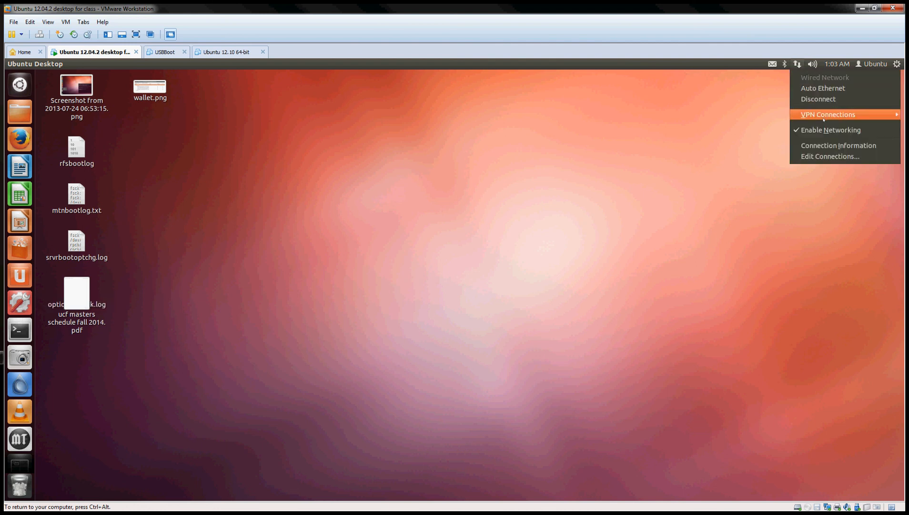
{"action": "mouse_move", "coordinate": [824, 118]}
{"action": "left_click", "coordinate": [465, 195]}
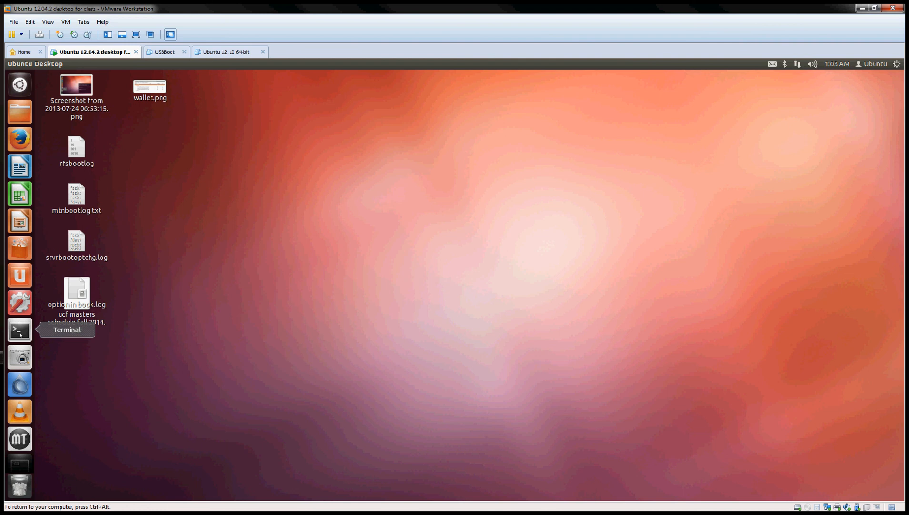
Open the Screenshot tool to view its options, search the Dash for "screen" to locate it there, and cancel the screenshot dialog.
{"action": "left_click", "coordinate": [21, 357]}
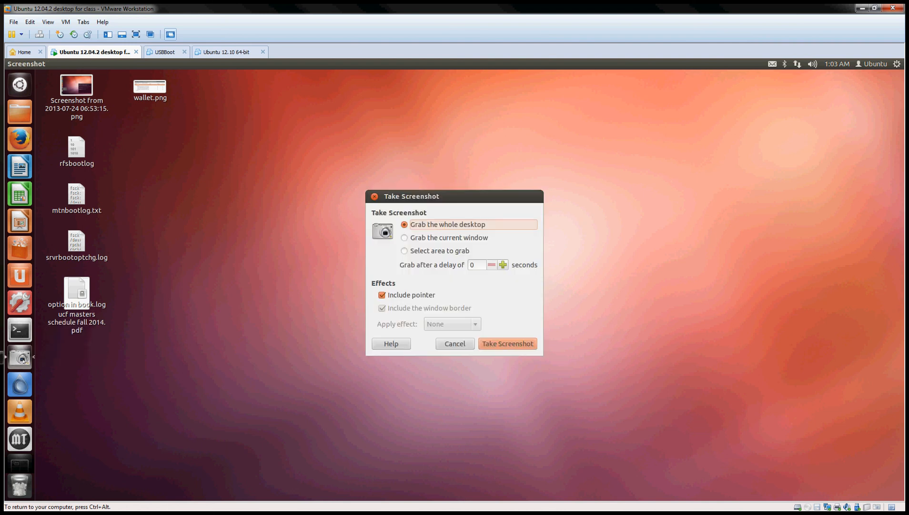
{"action": "left_click_drag", "start_coordinate": [415, 197], "coordinate": [230, 109]}
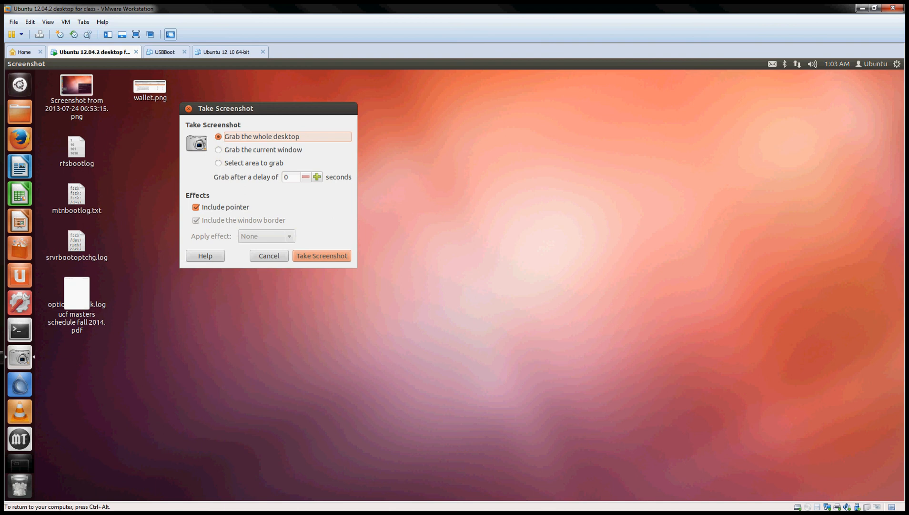
{"action": "key", "text": "super"}
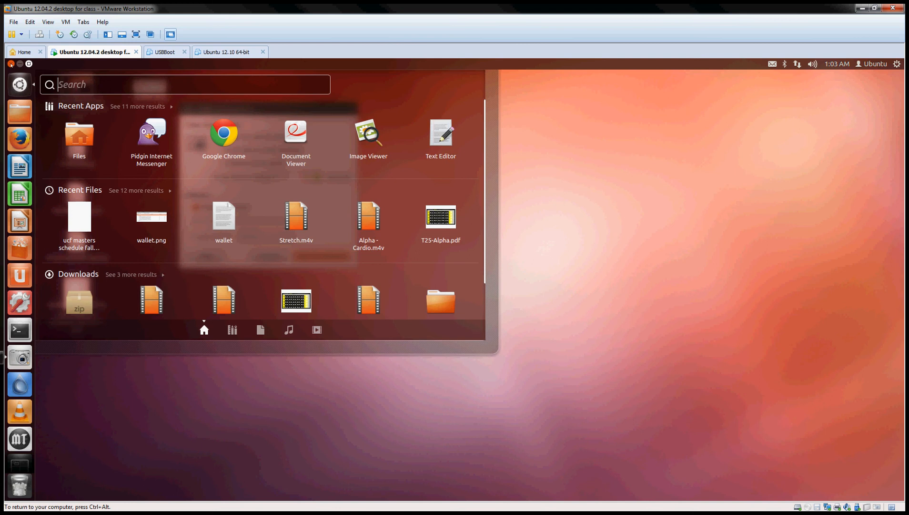
{"action": "type", "text": "screen"}
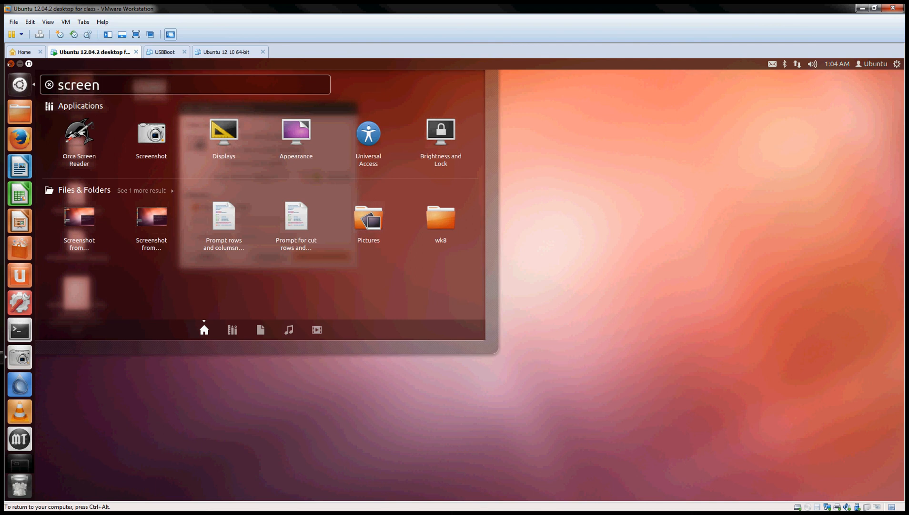
{"action": "key", "text": "Return"}
{"action": "left_click", "coordinate": [263, 256]}
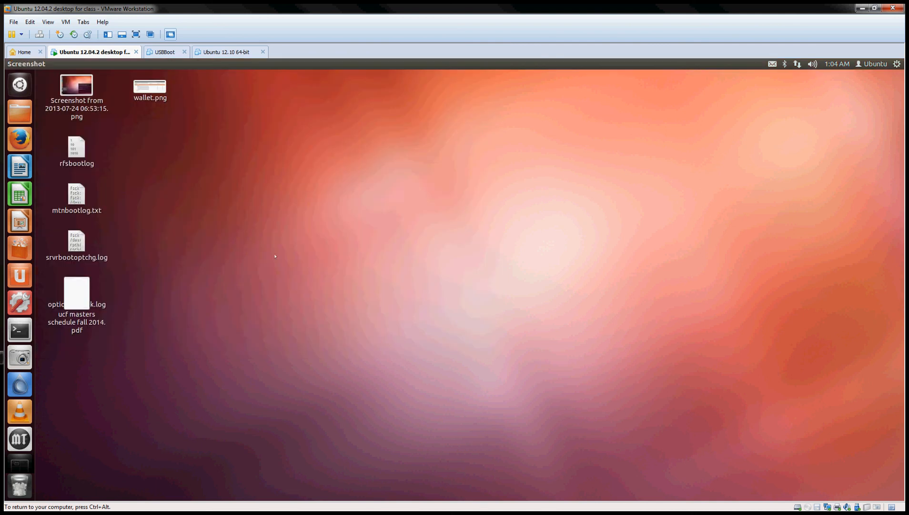
Open the Deluge BitTorrent client to view its main window, and close it.
{"action": "left_click", "coordinate": [20, 383]}
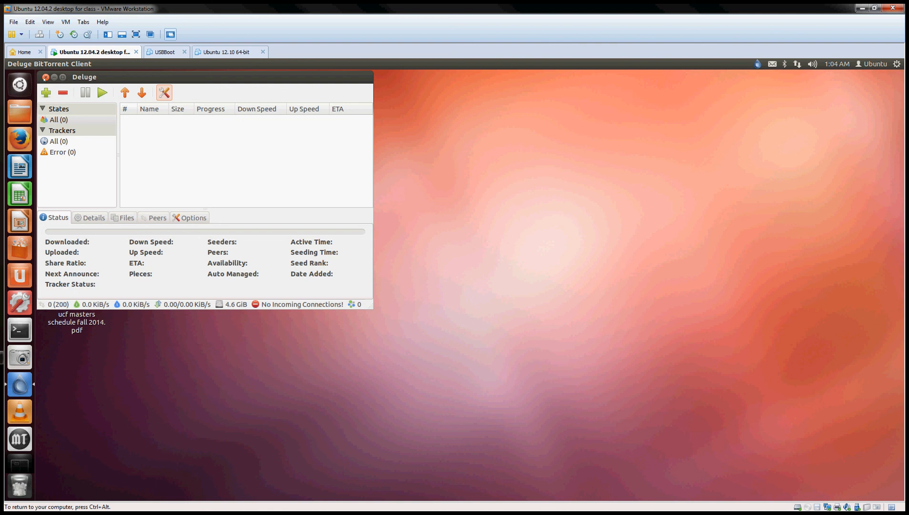
{"action": "left_click", "coordinate": [46, 77]}
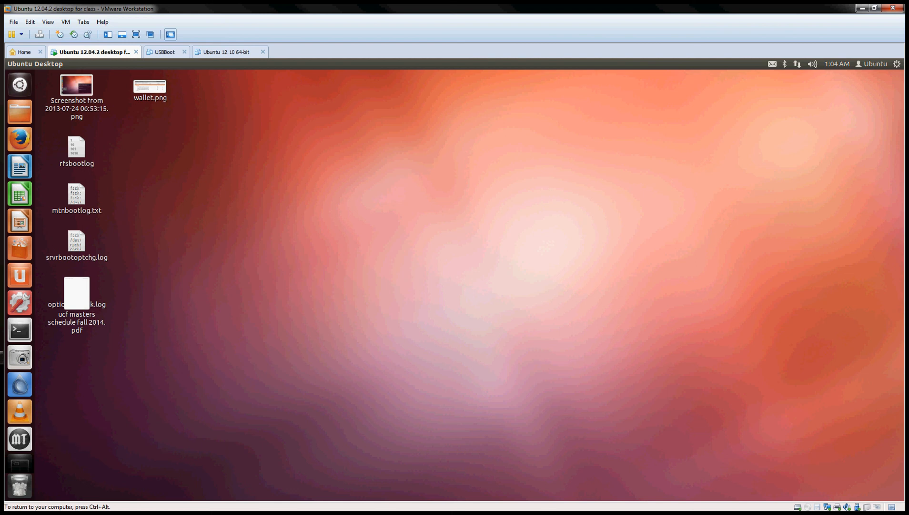
Show the overview of all four workspaces twice, returning to the upper-left workspace.
{"action": "scroll", "coordinate": [20, 434], "scroll_direction": "down", "scroll_amount": 2}
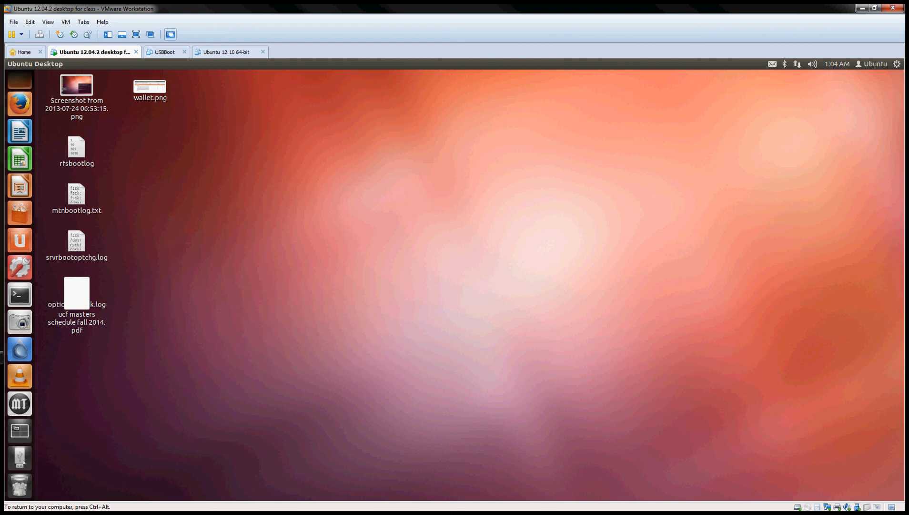
{"action": "left_click", "coordinate": [19, 431]}
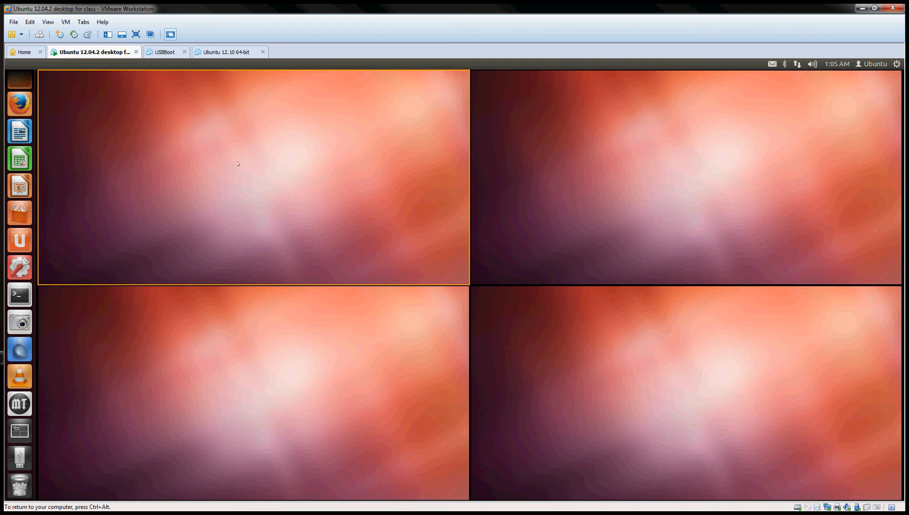
{"action": "key", "text": "Escape"}
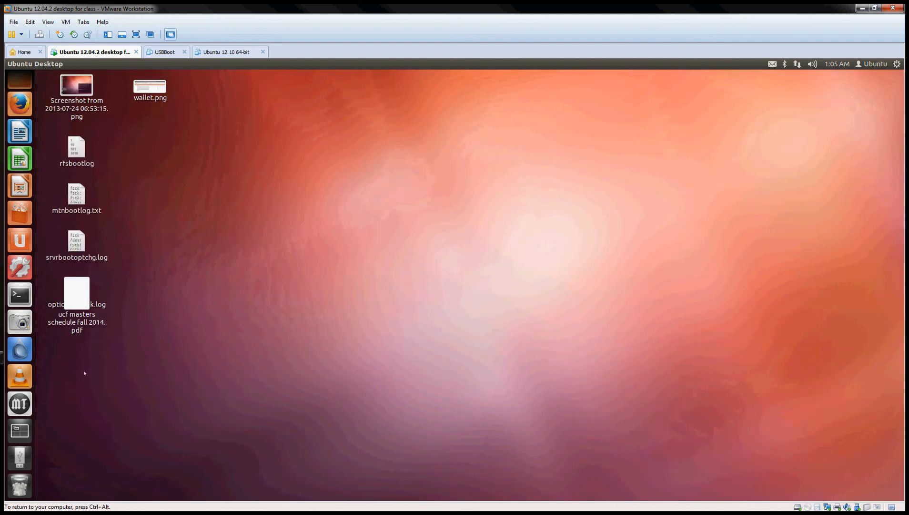
{"action": "left_click", "coordinate": [19, 430]}
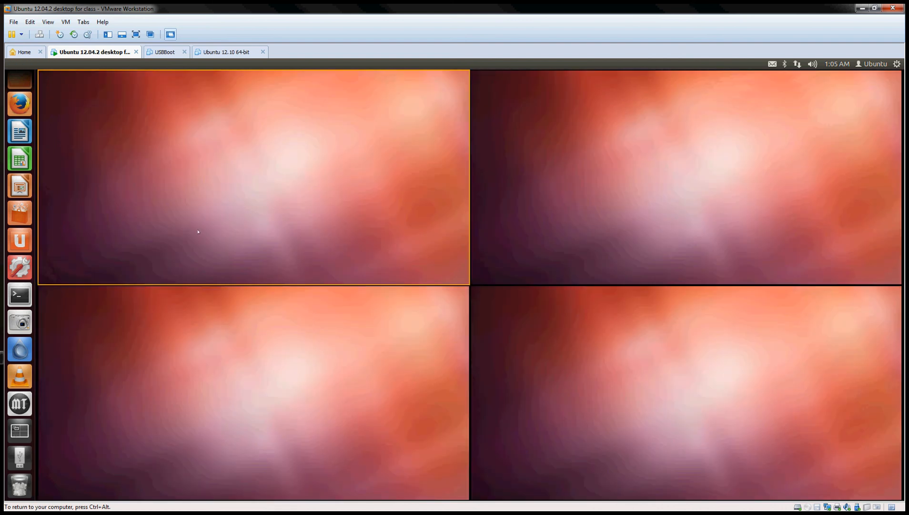
{"action": "left_click", "coordinate": [198, 231]}
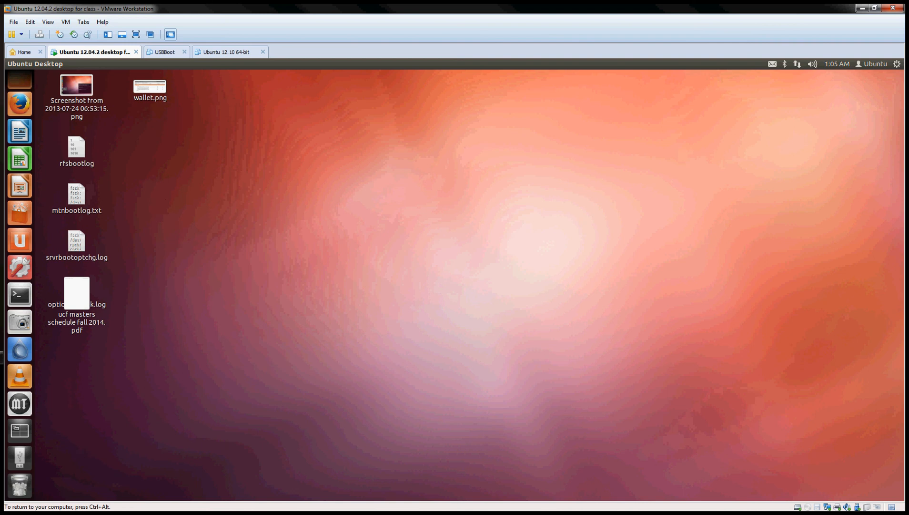